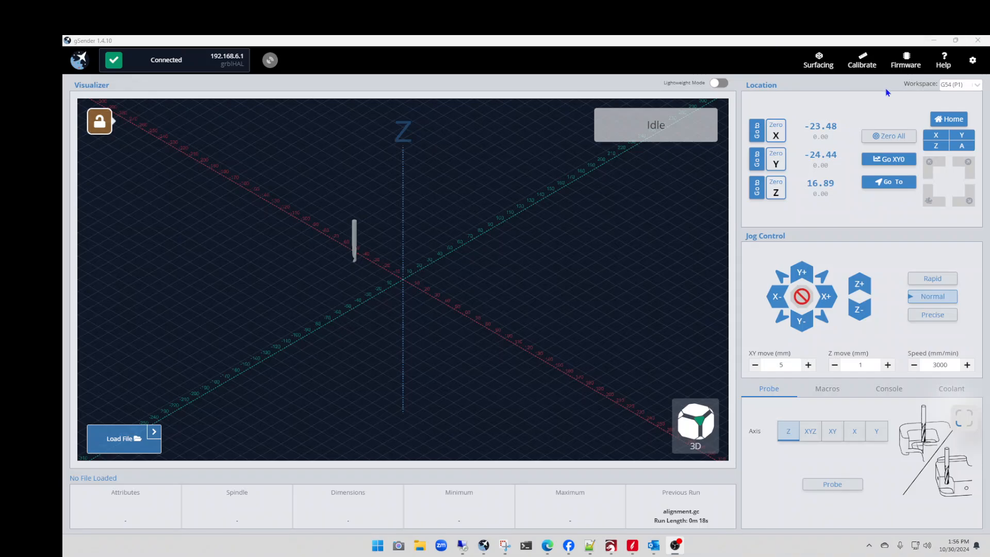
Check how the general gSender settings are exported to the gsender_backups folder, and leave without saving a file
click(978, 62)
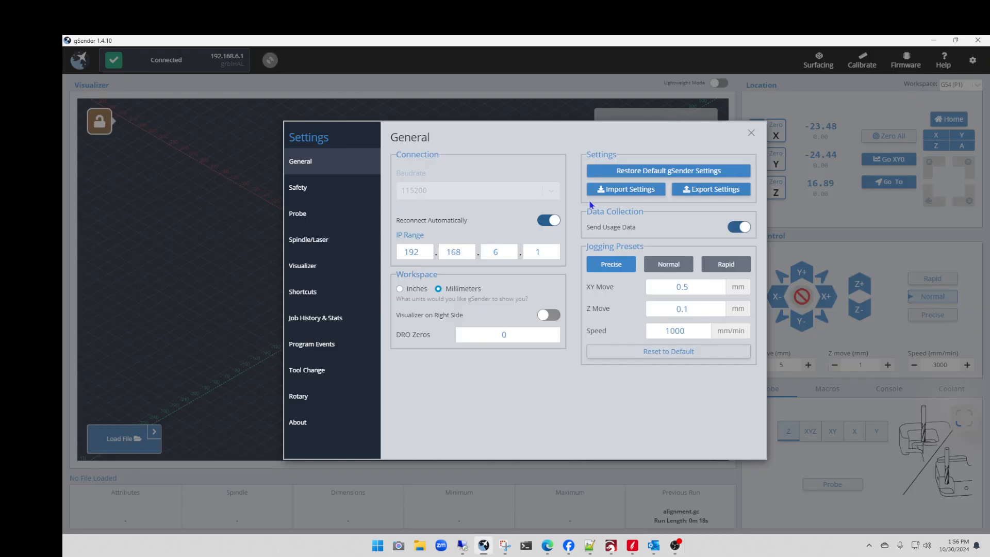
click(699, 190)
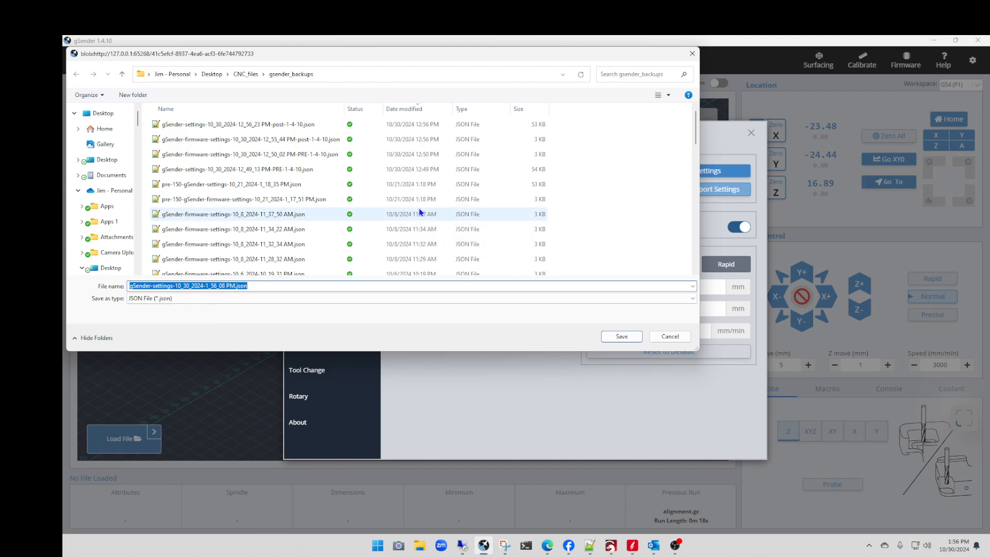
click(662, 339)
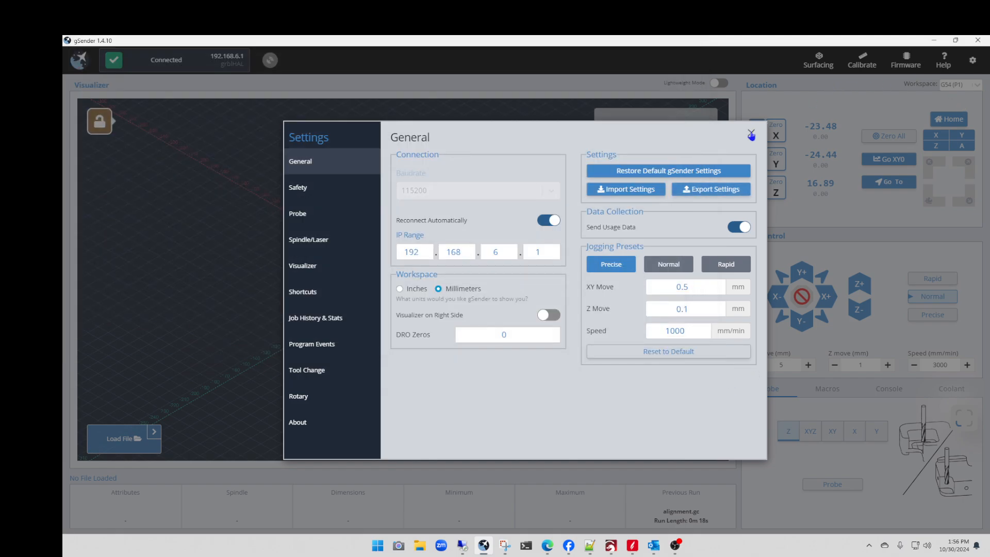
click(751, 136)
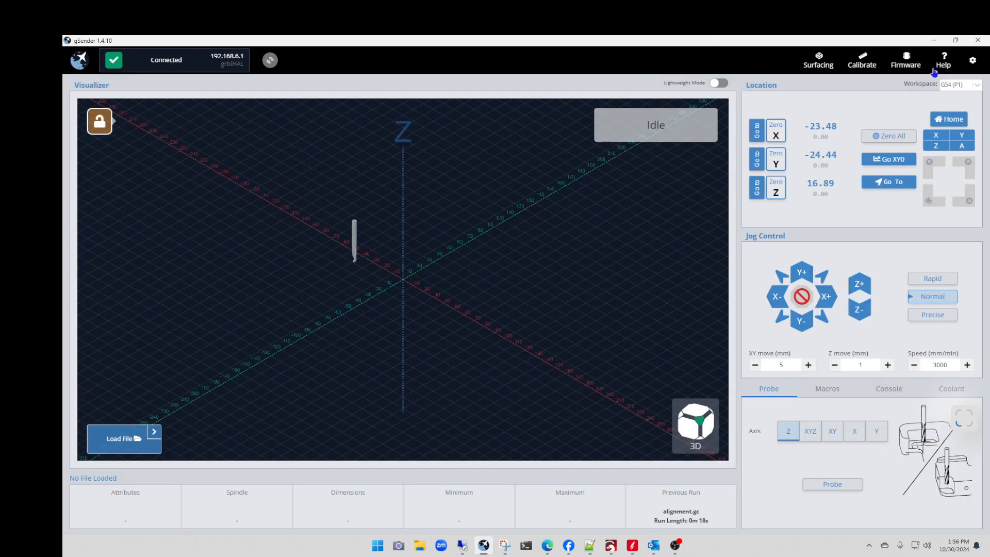
Check the Firmware Tool's settings export and import dialogs in turn, leaving without saving or loading a firmware settings file
click(900, 62)
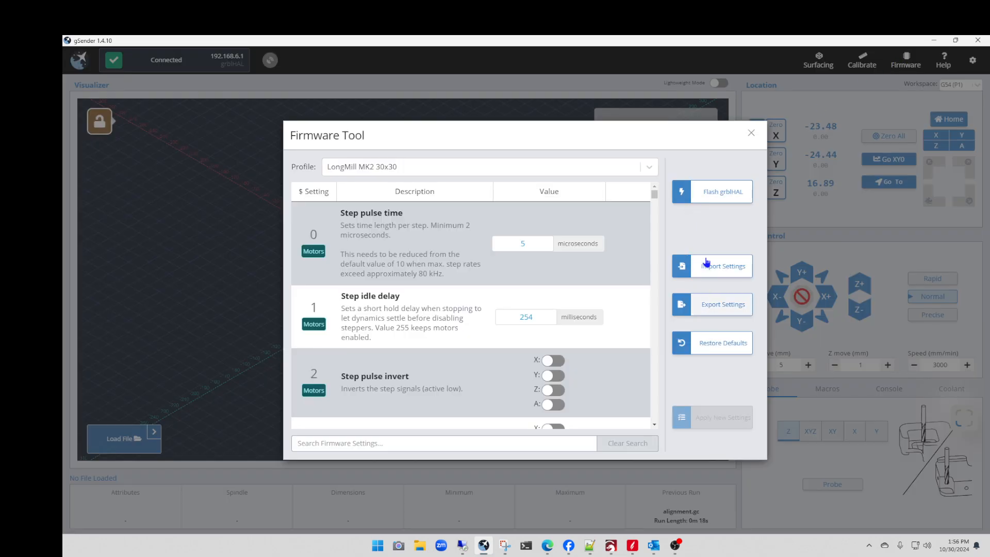
click(720, 305)
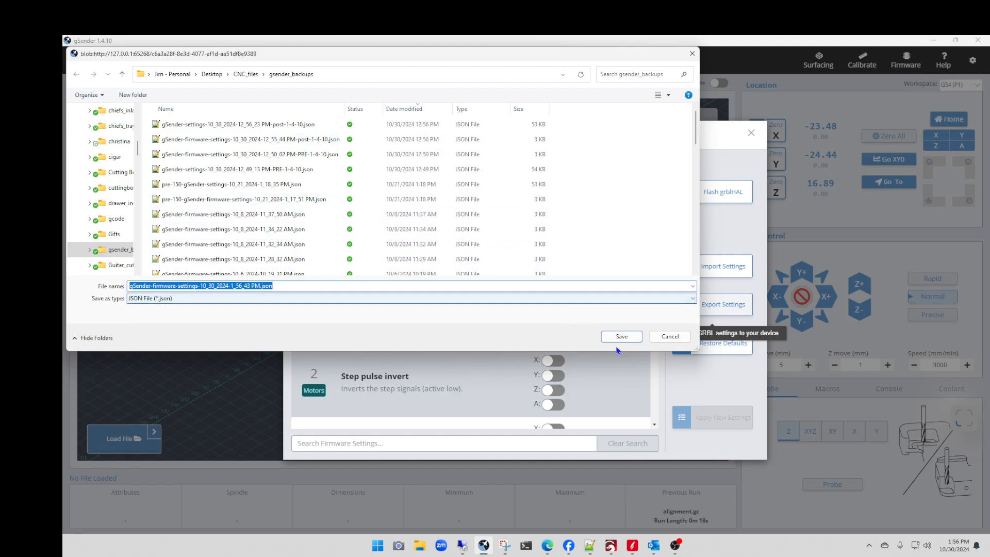
click(664, 338)
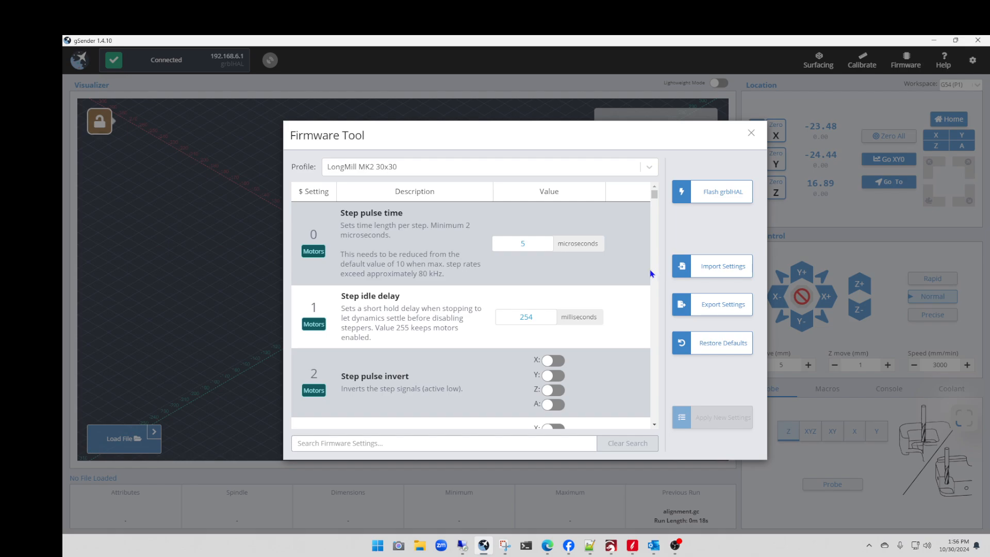
click(708, 268)
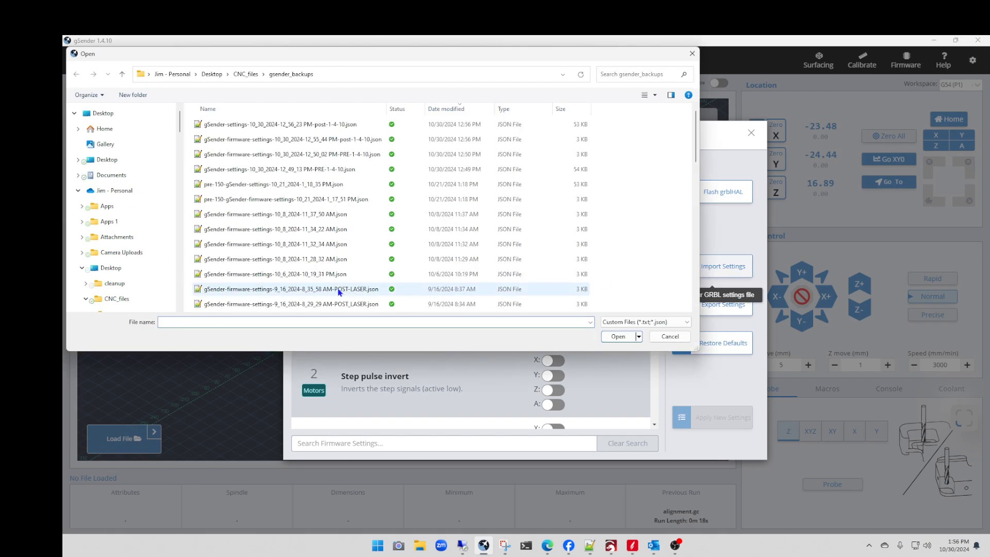
click(670, 337)
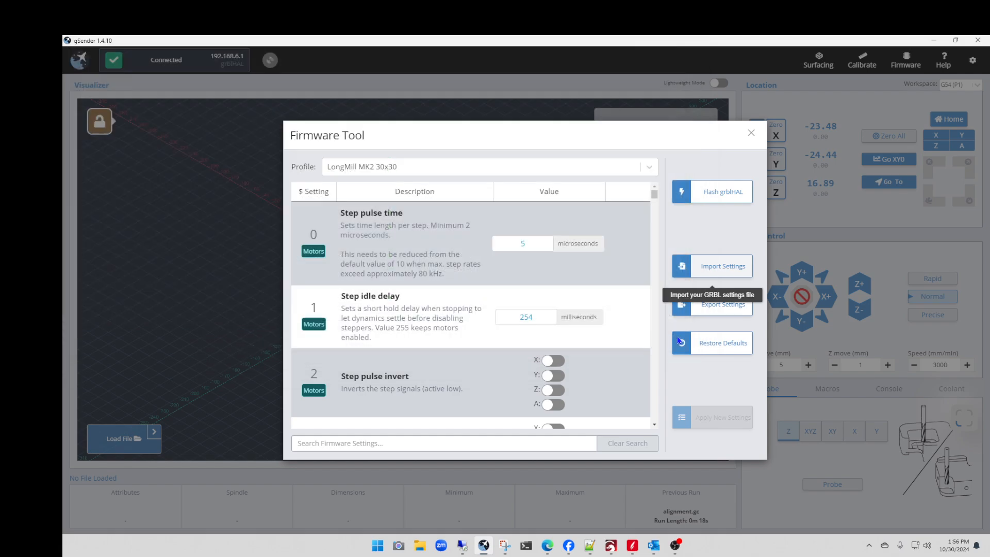
click(752, 136)
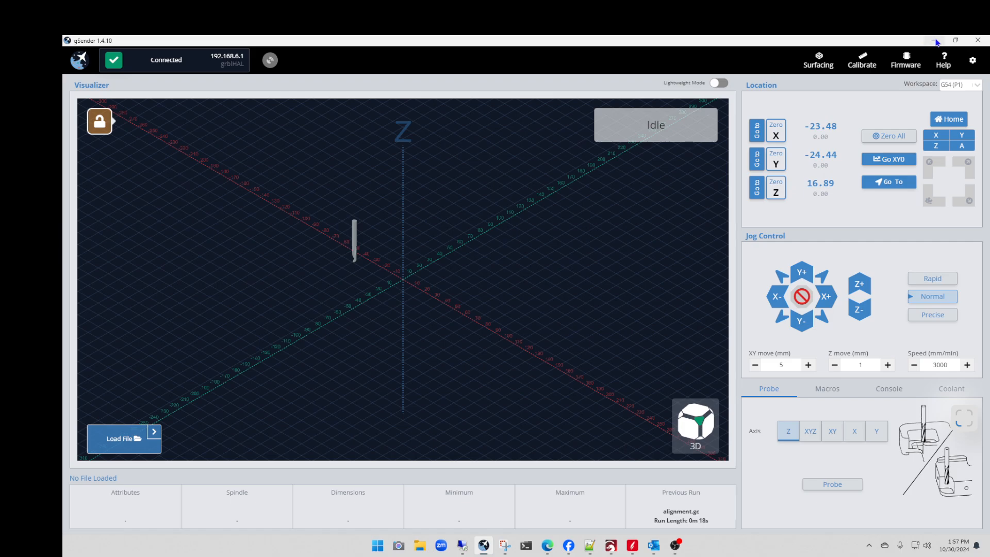
Switch to Excel, create a blank workbook and select cell A1
click(377, 546)
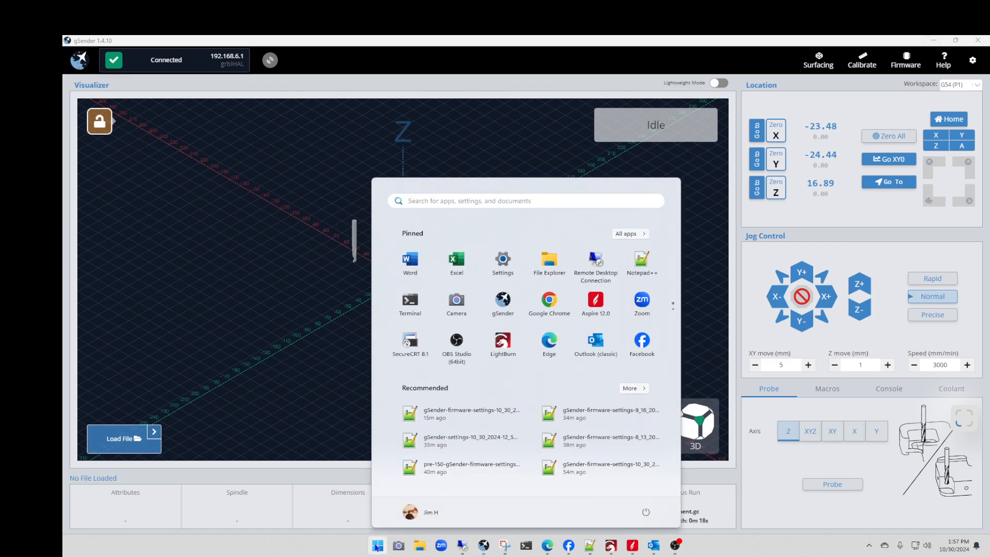
click(456, 260)
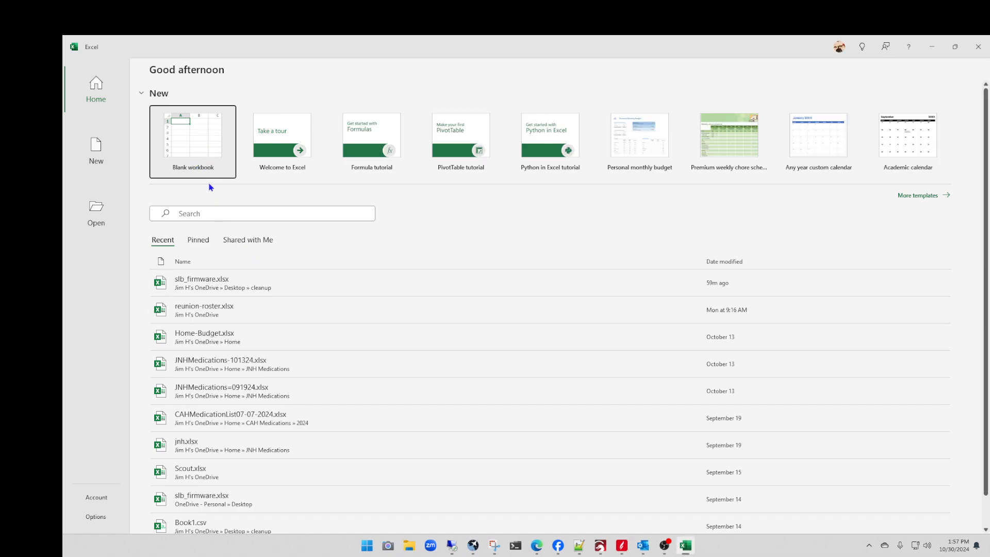
click(196, 147)
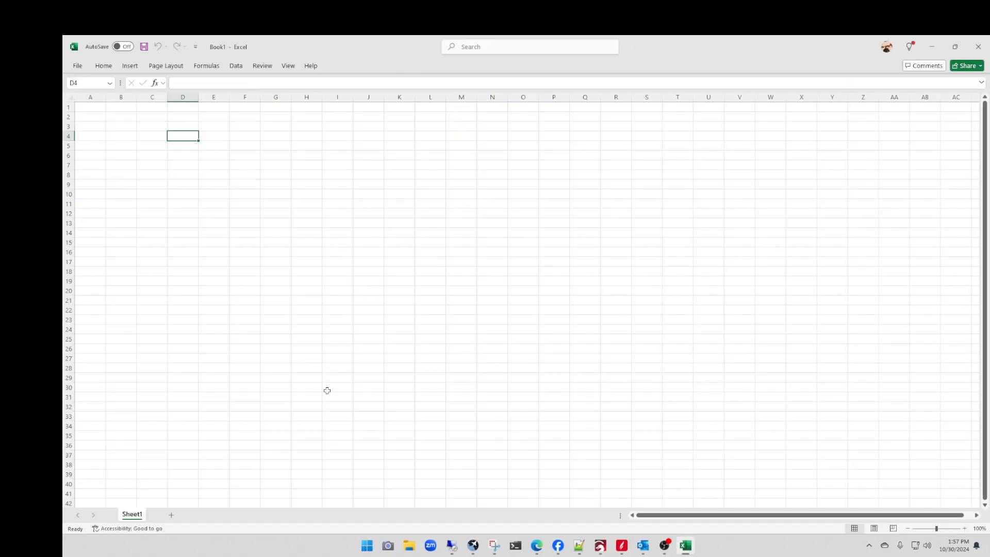
click(95, 108)
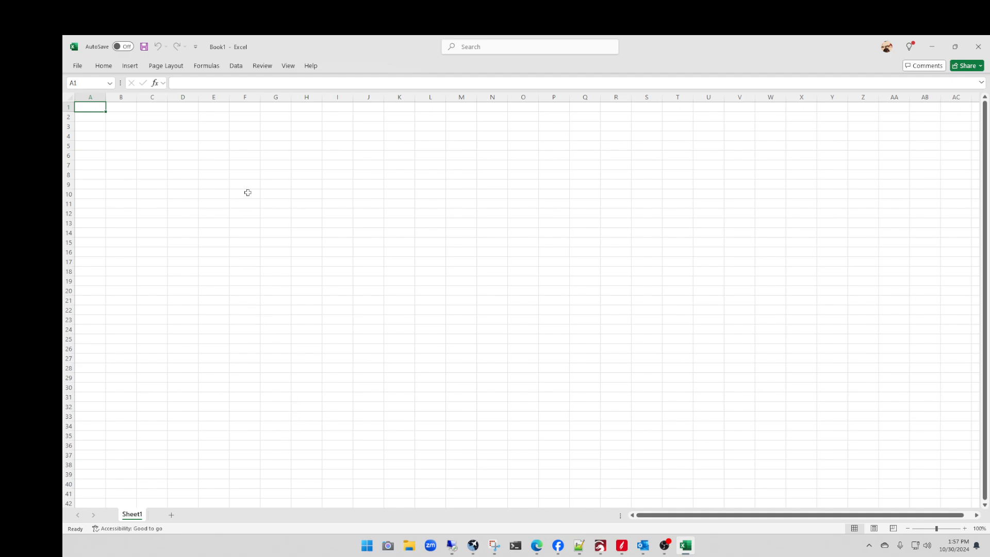
Start a data import from a JSON file and browse to the CNC_files folder on the Desktop
click(236, 69)
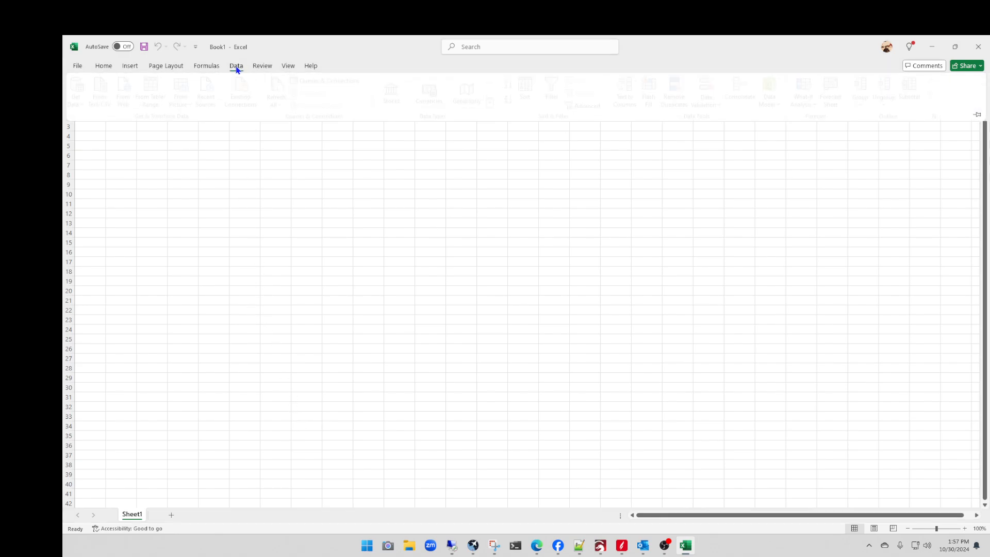
click(81, 95)
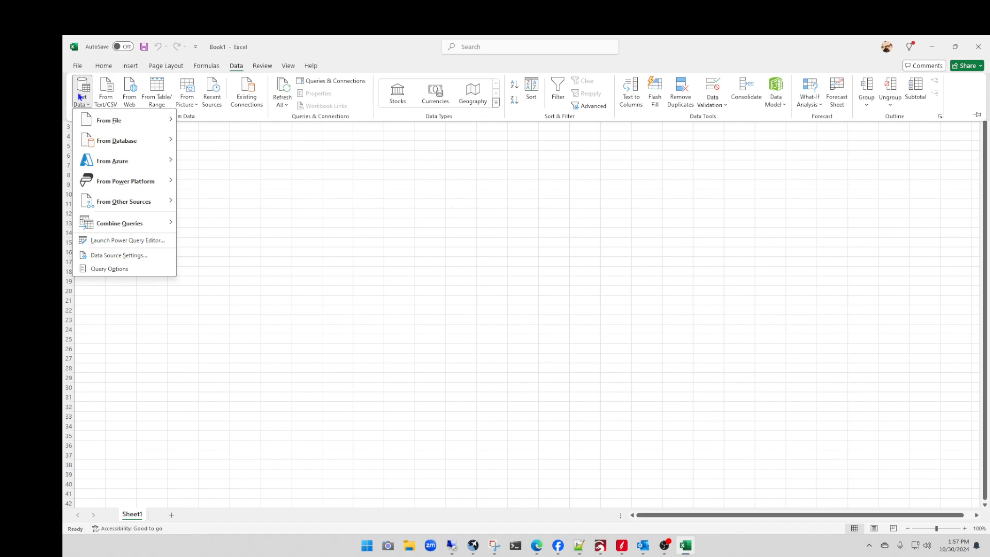
mouse_move(123, 120)
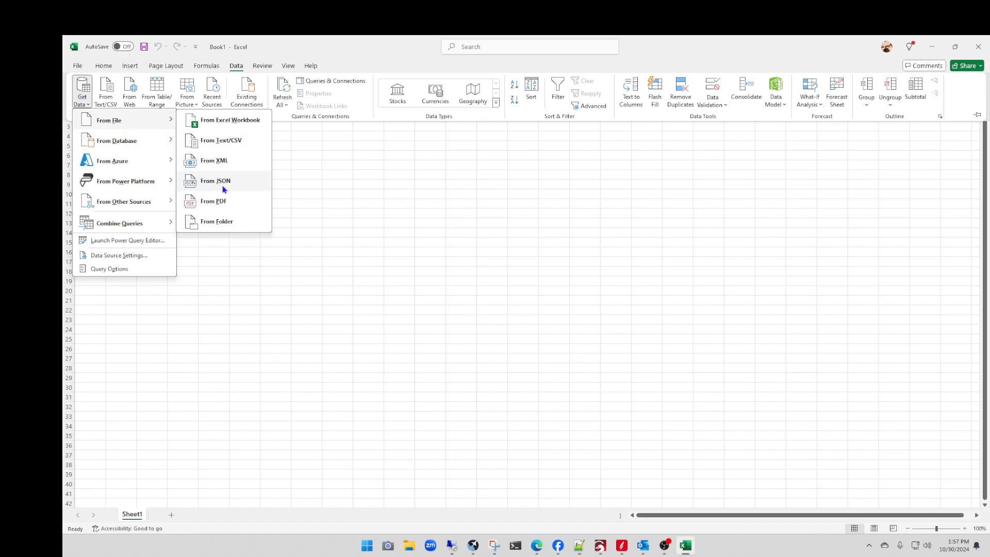
click(207, 183)
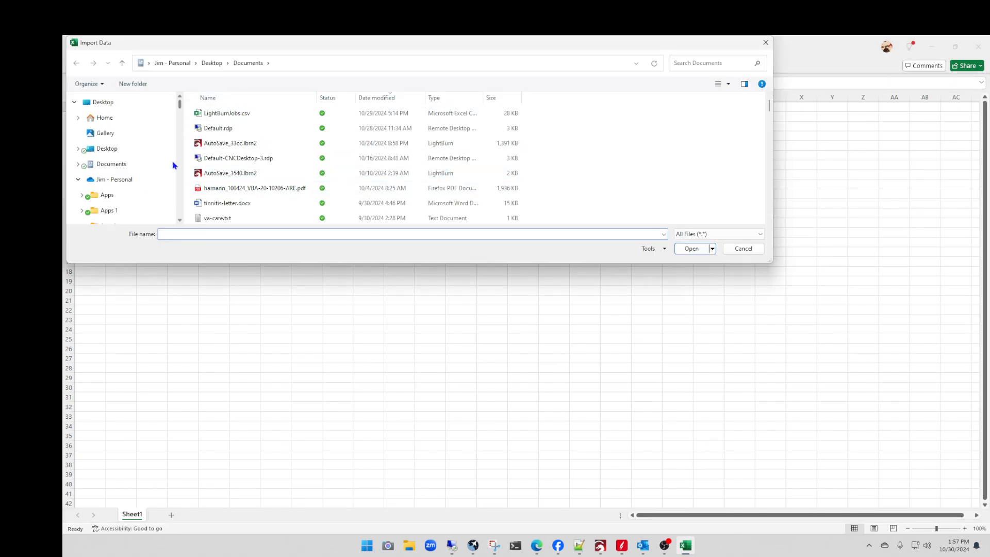
scroll(155, 173, down, 1)
scroll(151, 176, down, 1)
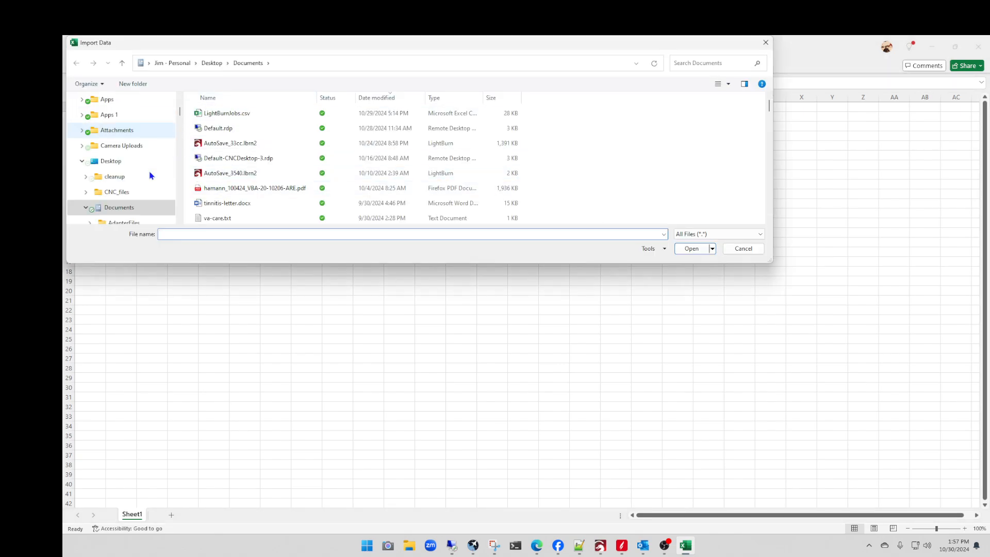
click(111, 193)
Import gSender-firmware-settings-10_30_2024-12_55_44 PM-post-1-4-10.json from the gsender_backups folder
scroll(256, 188, down, 10)
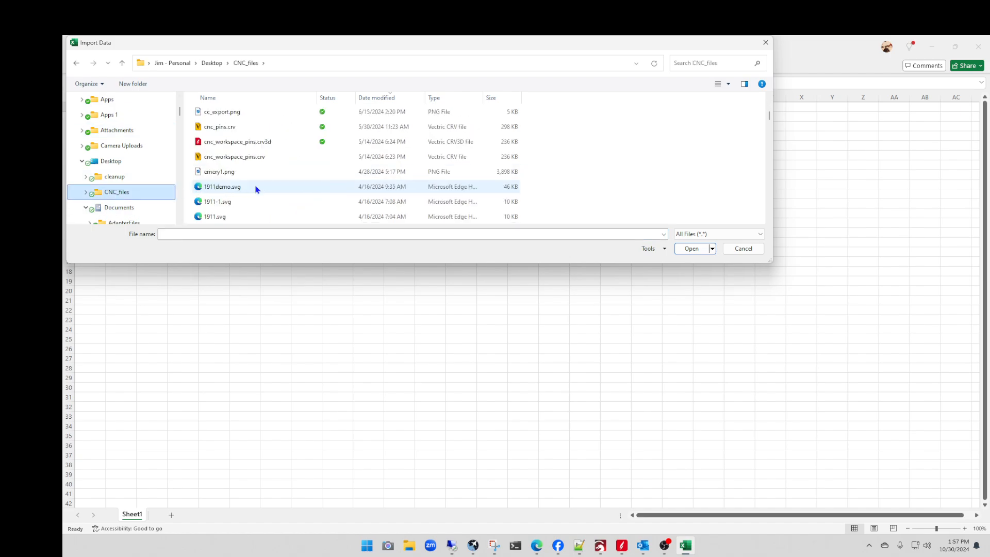
scroll(258, 190, down, 10)
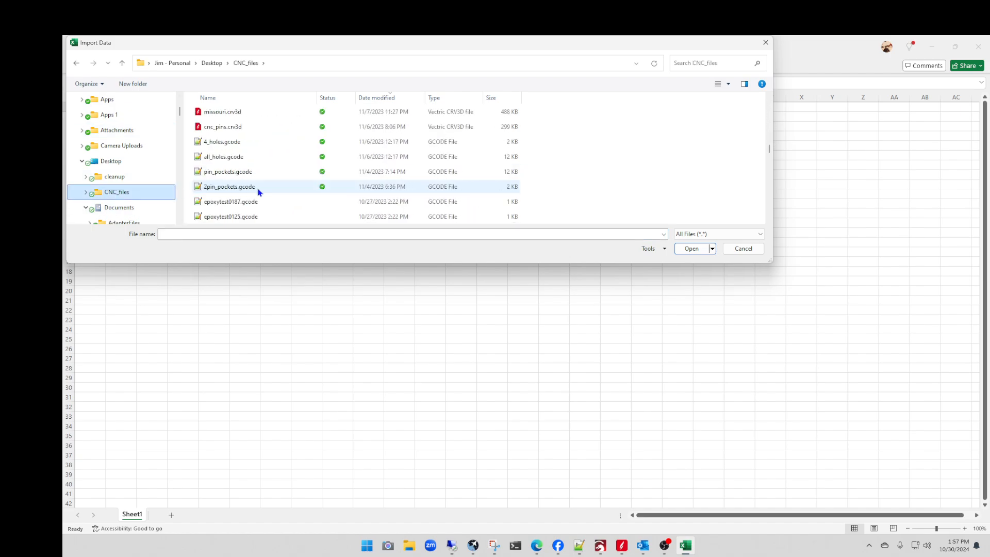
scroll(259, 192, up, 20)
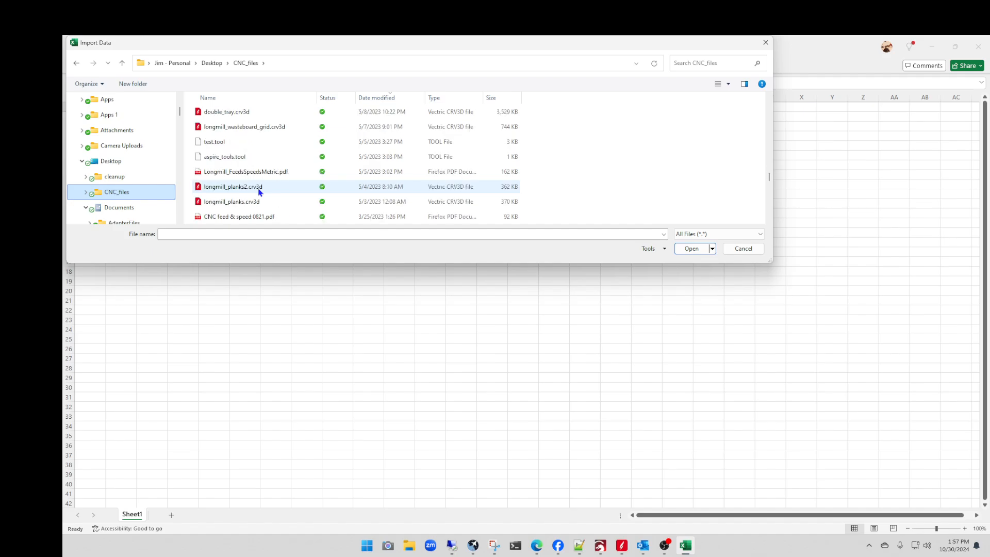
scroll(247, 145, up, 1)
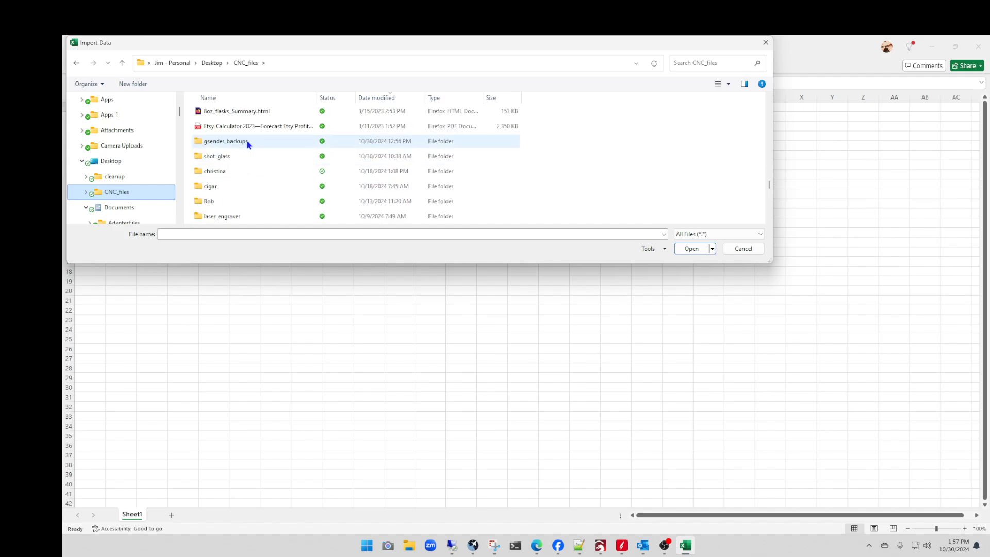
double_click(247, 144)
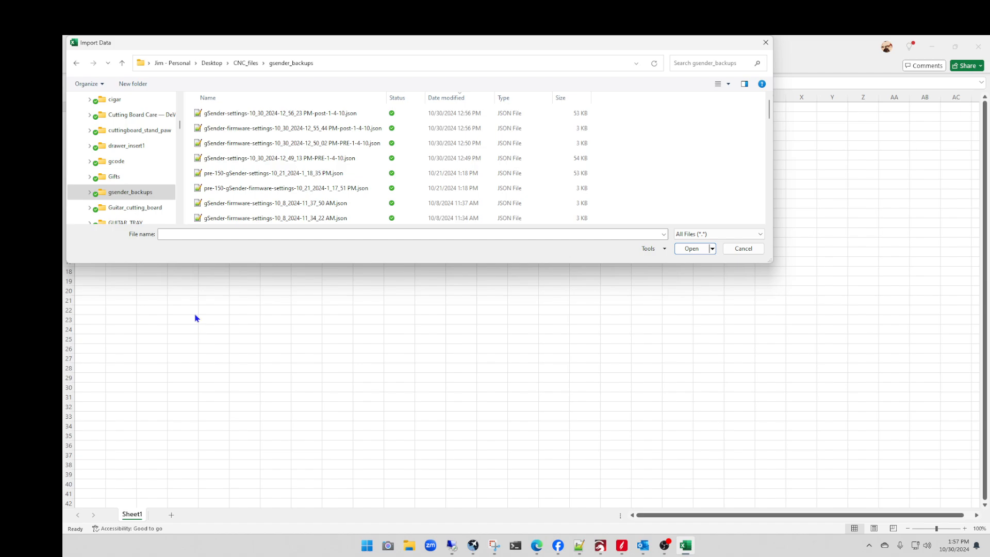
click(312, 130)
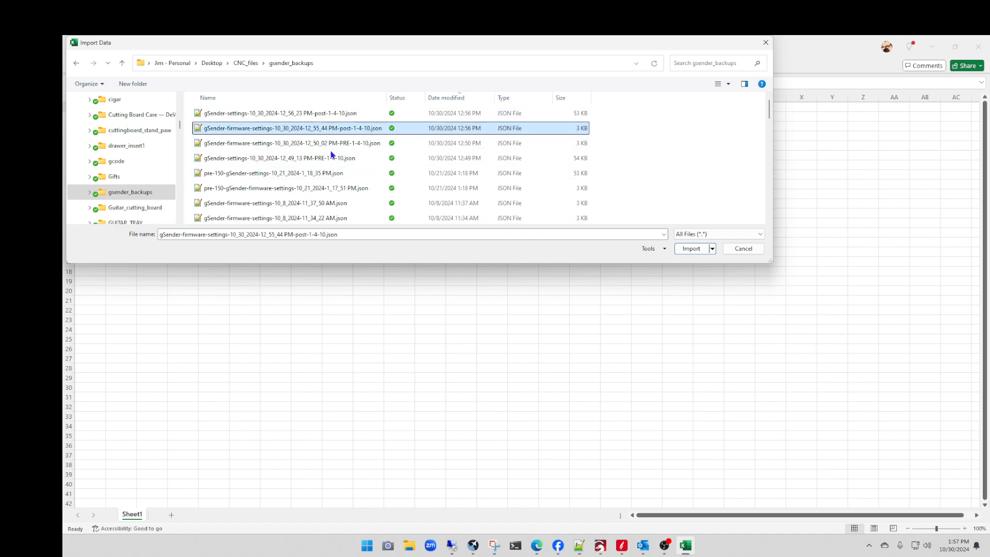
double_click(238, 129)
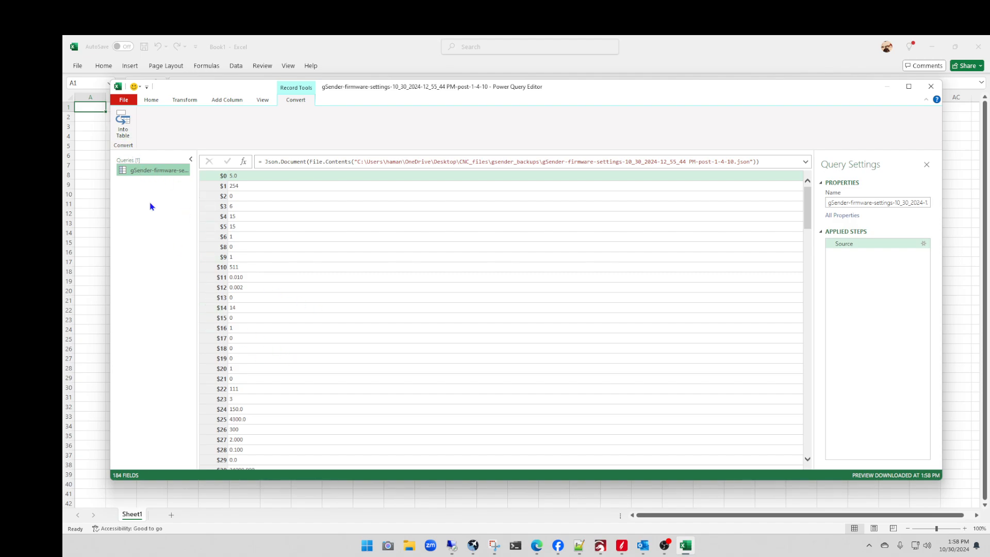
Convert the JSON record into a table and load it into the existing worksheet at cell A1
click(123, 138)
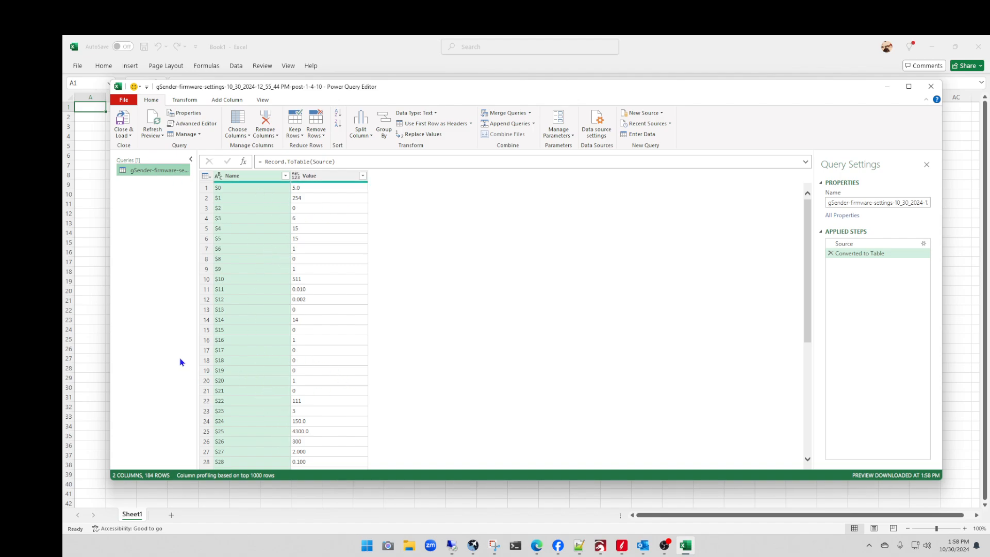
click(131, 134)
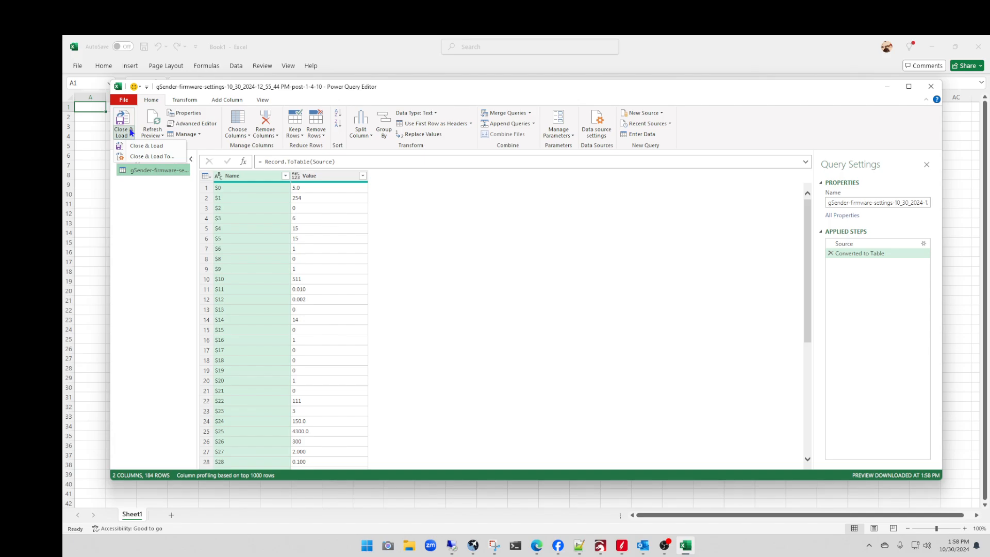
click(148, 157)
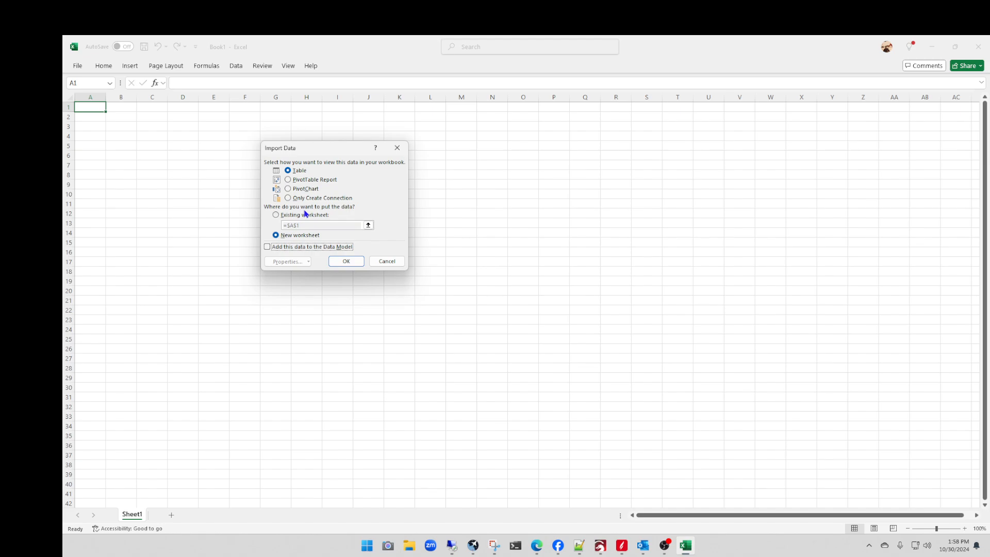
click(276, 216)
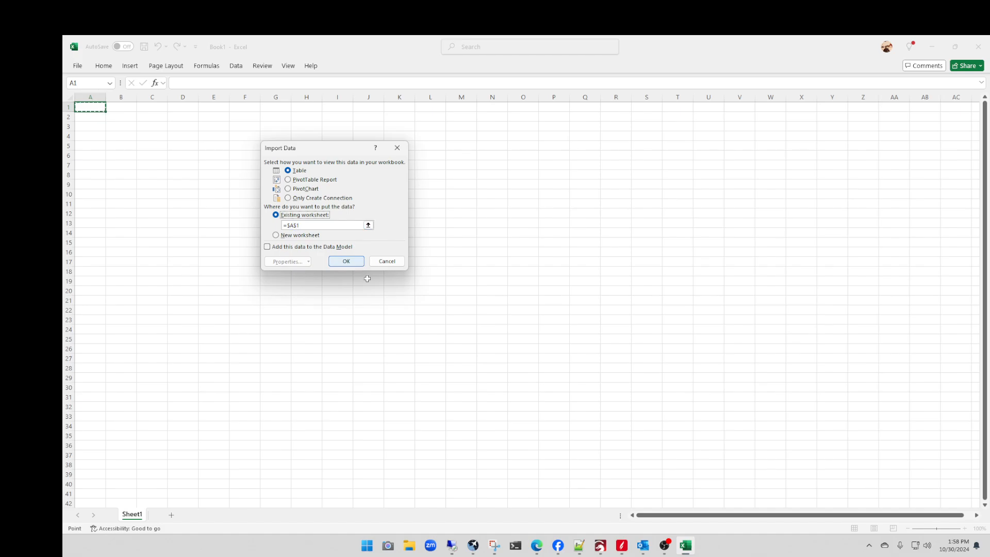
click(349, 262)
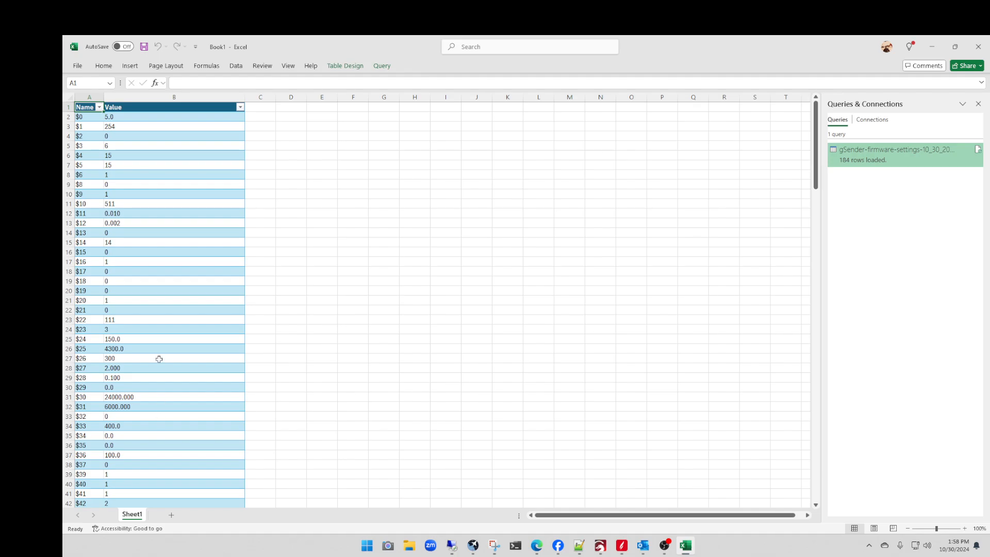
Select cell C1 and import gSender-firmware-settings-10_8_2024-11_37_50 AM.json from the gsender_backups folder as a JSON data source
scroll(159, 359, down, 7)
scroll(177, 396, down, 2)
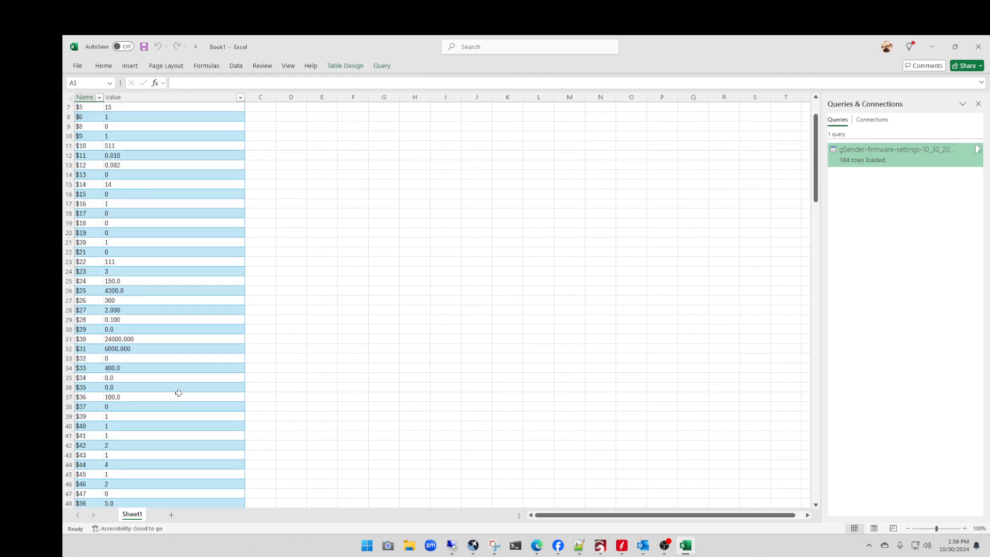
scroll(178, 394, up, 7)
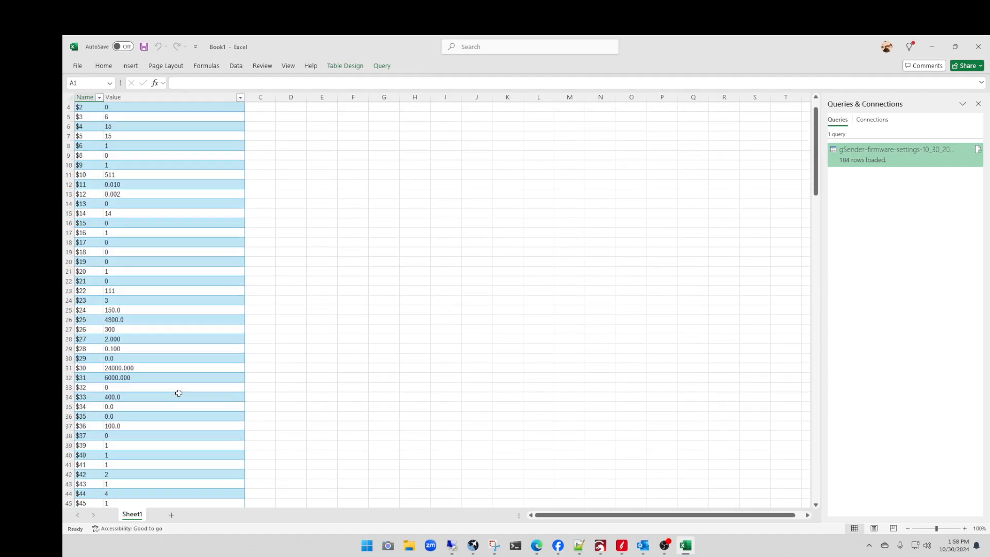
scroll(346, 363, up, 1)
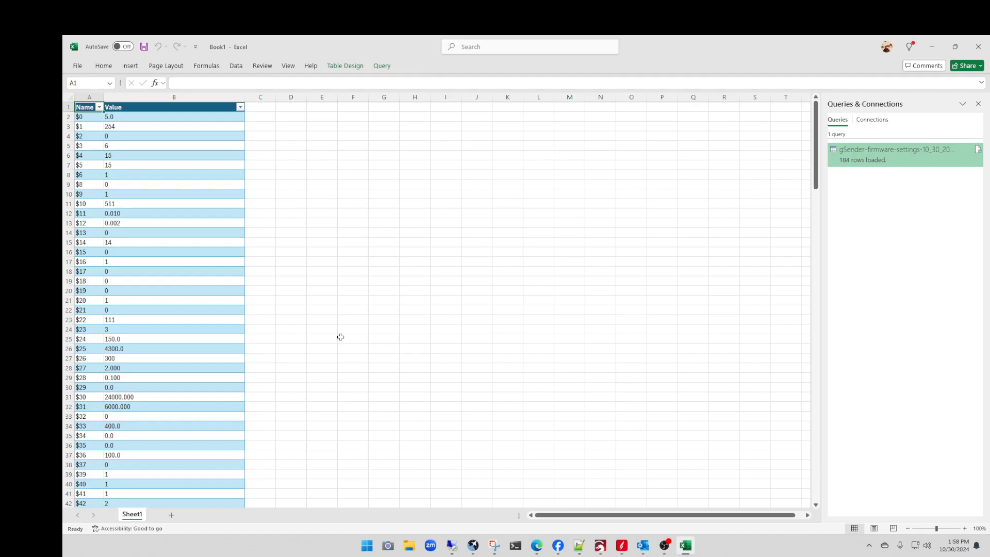
click(261, 108)
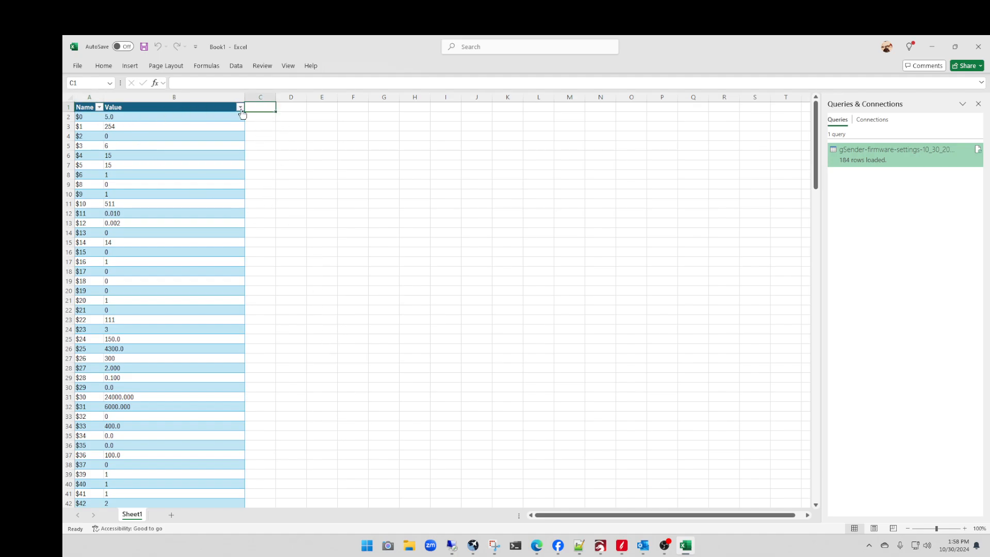
click(236, 67)
click(82, 93)
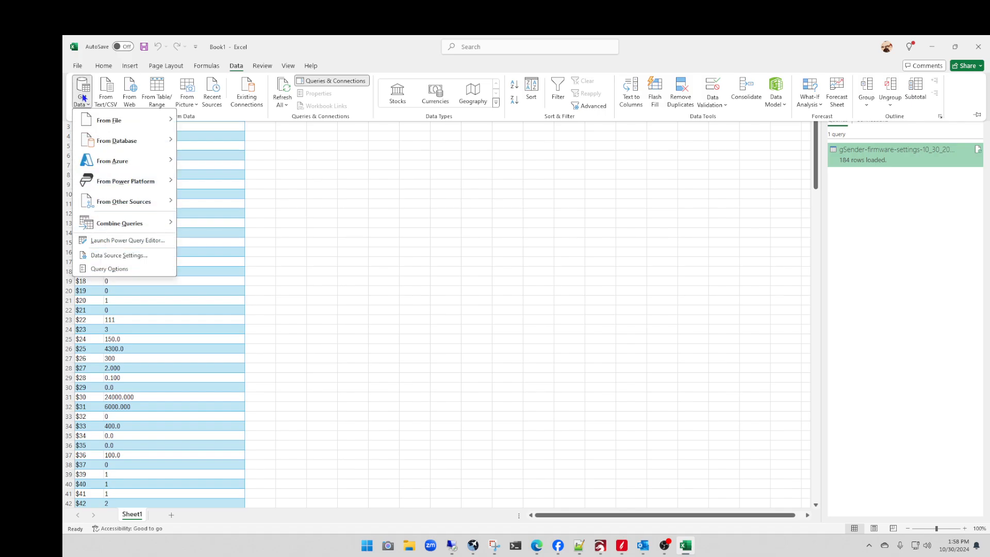
mouse_move(112, 140)
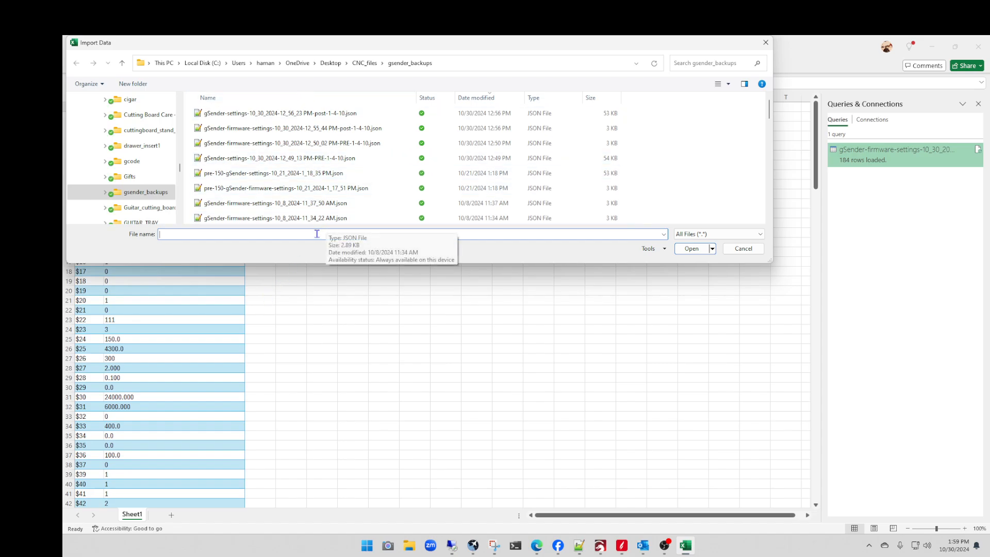
click(283, 207)
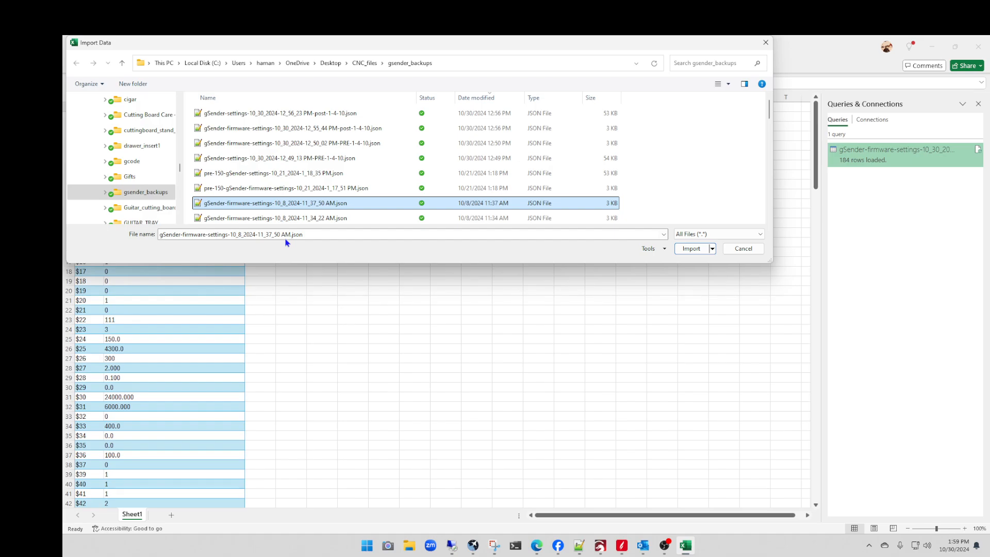
scroll(305, 220, down, 1)
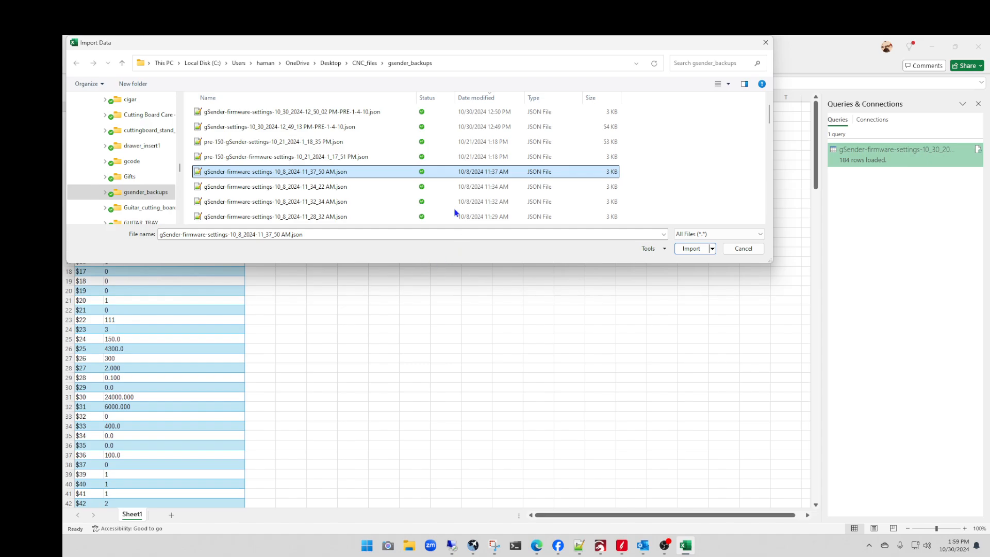
click(692, 248)
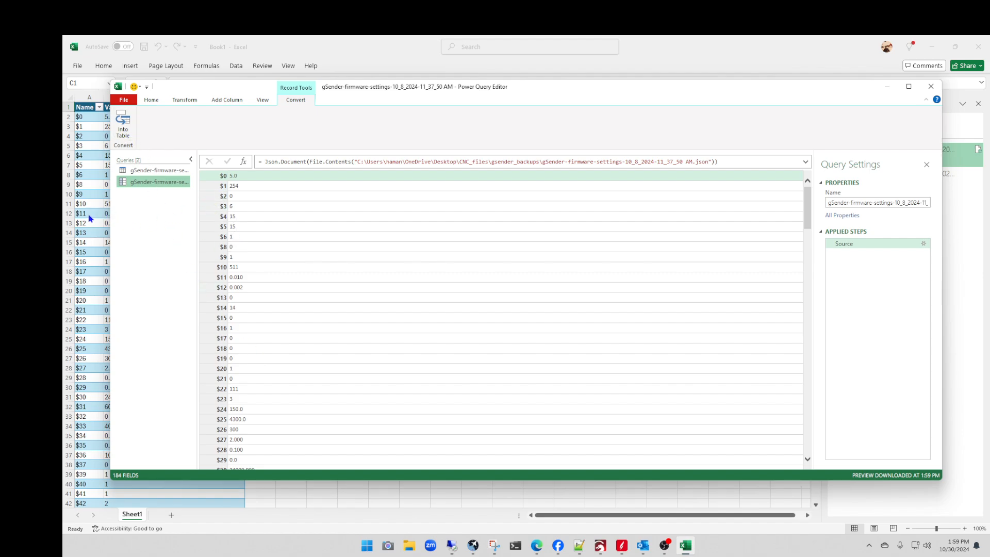
Convert the imported JSON record into a table and remove its Name column
click(123, 133)
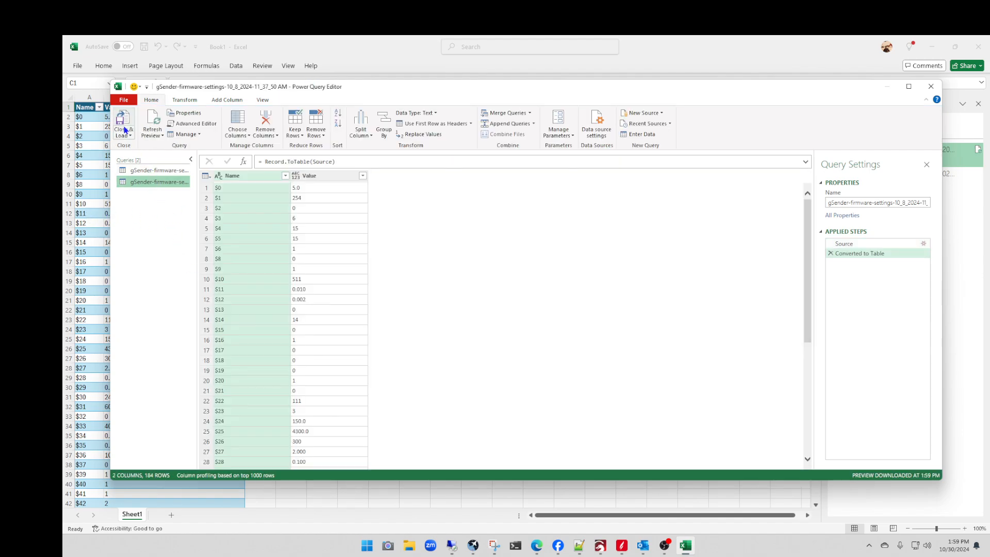
click(245, 251)
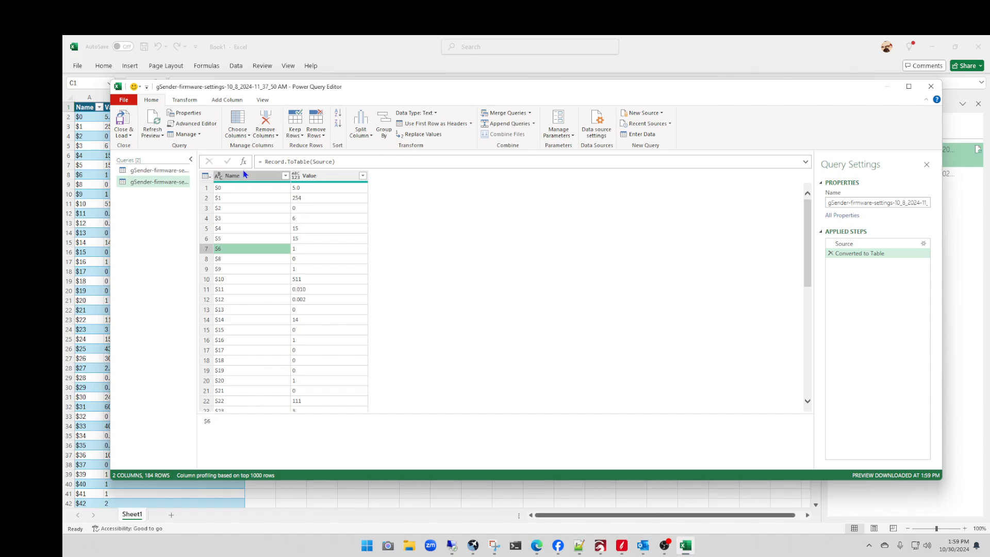
click(248, 176)
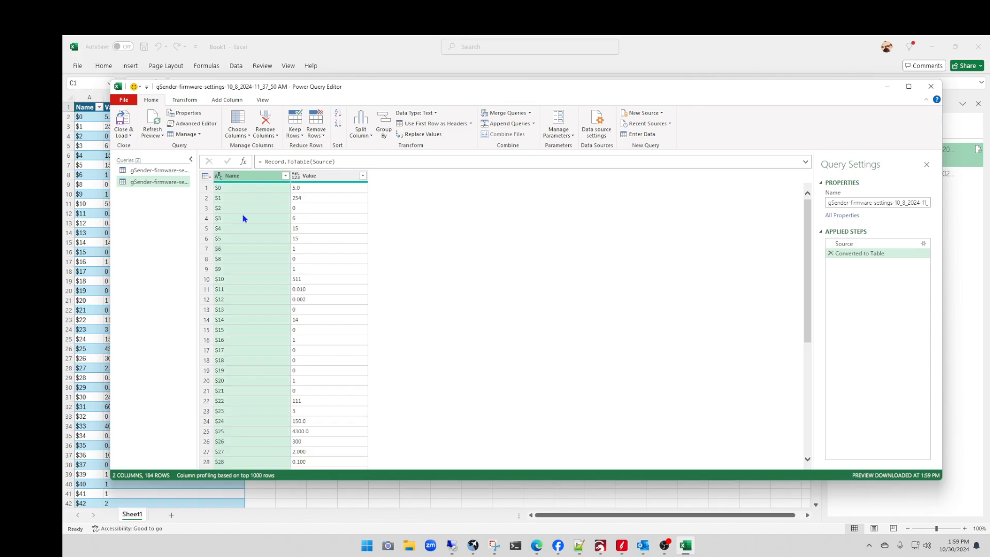
click(266, 133)
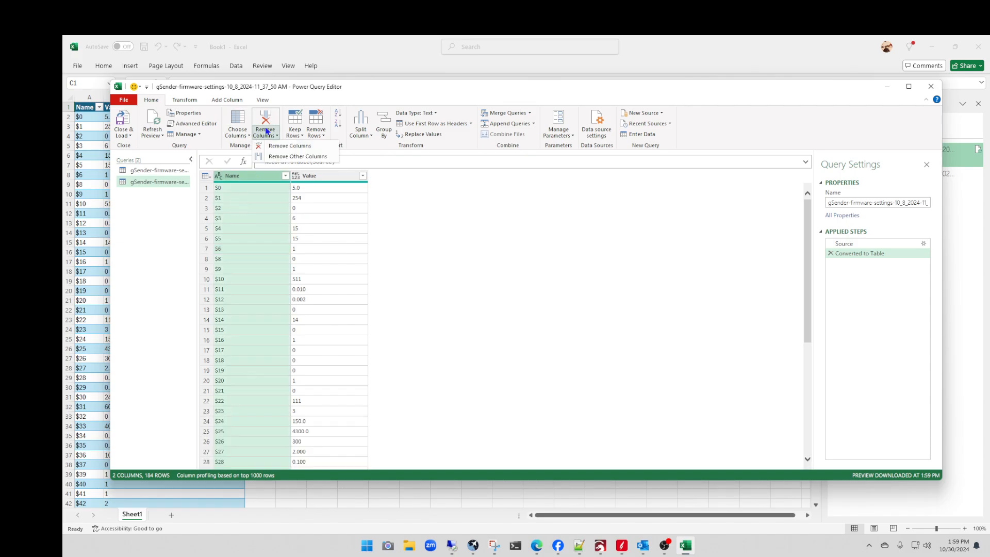
click(277, 148)
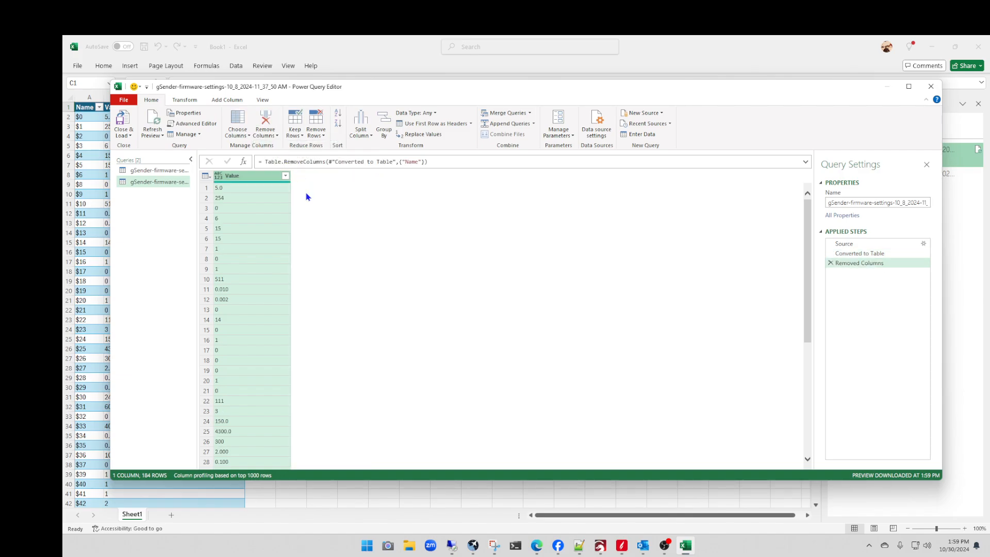
Load the query as a table into the existing worksheet at cell C1
click(123, 133)
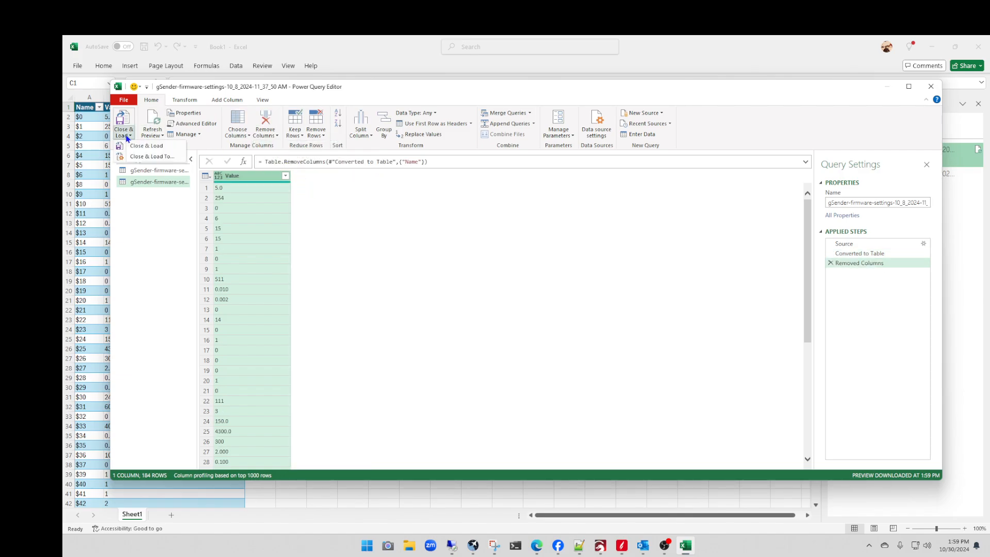
click(159, 158)
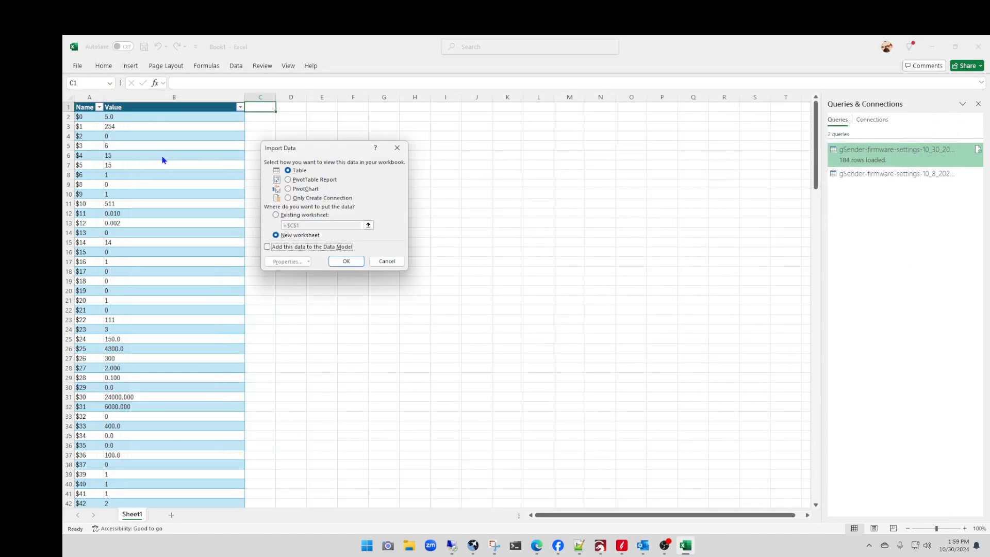
click(287, 218)
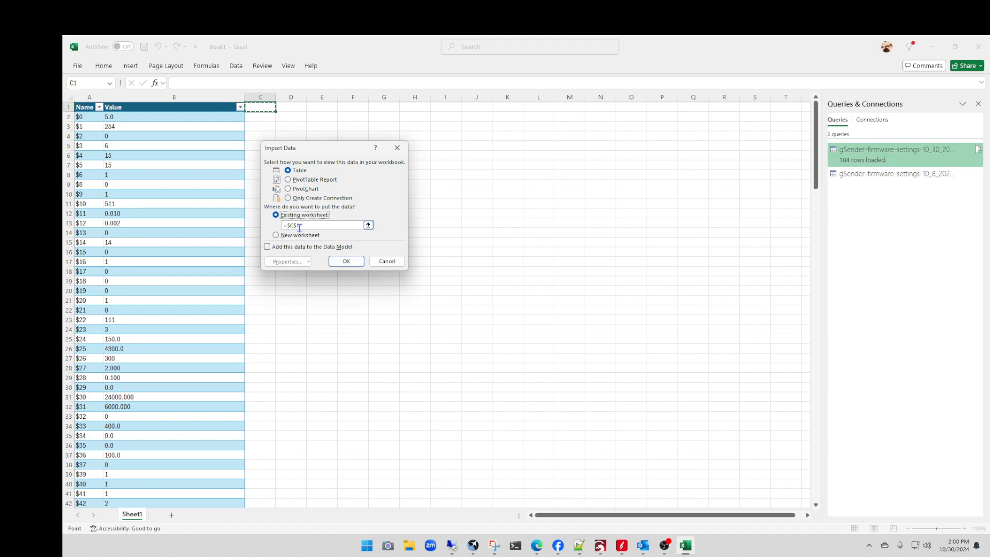
click(345, 261)
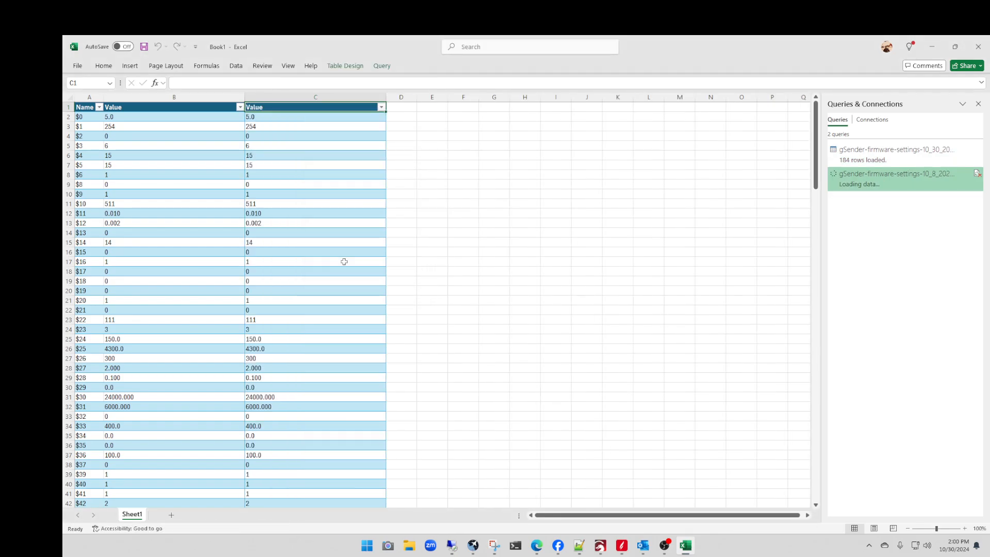
Examine the two Value columns side by side down the sheet for settings that differ
scroll(338, 380, down, 4)
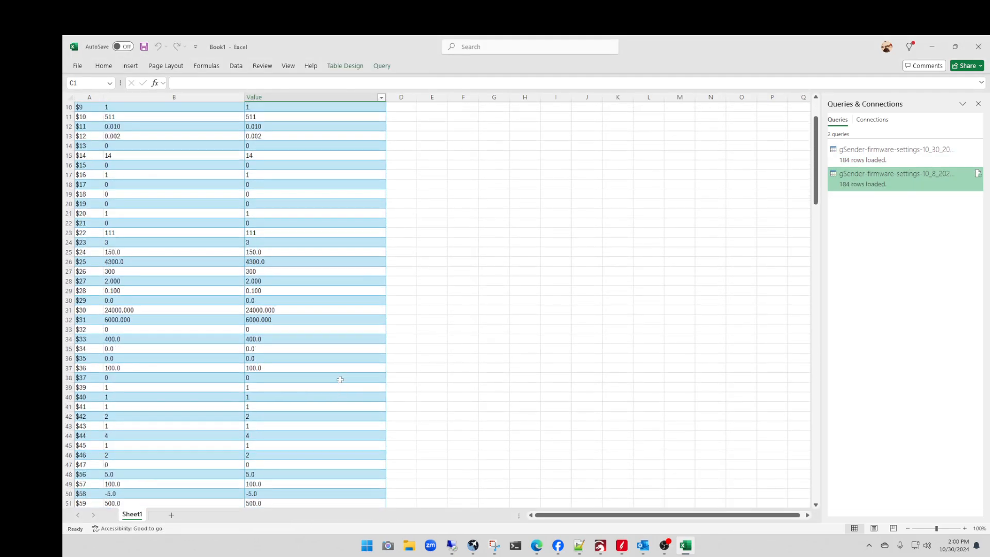
scroll(340, 380, up, 2)
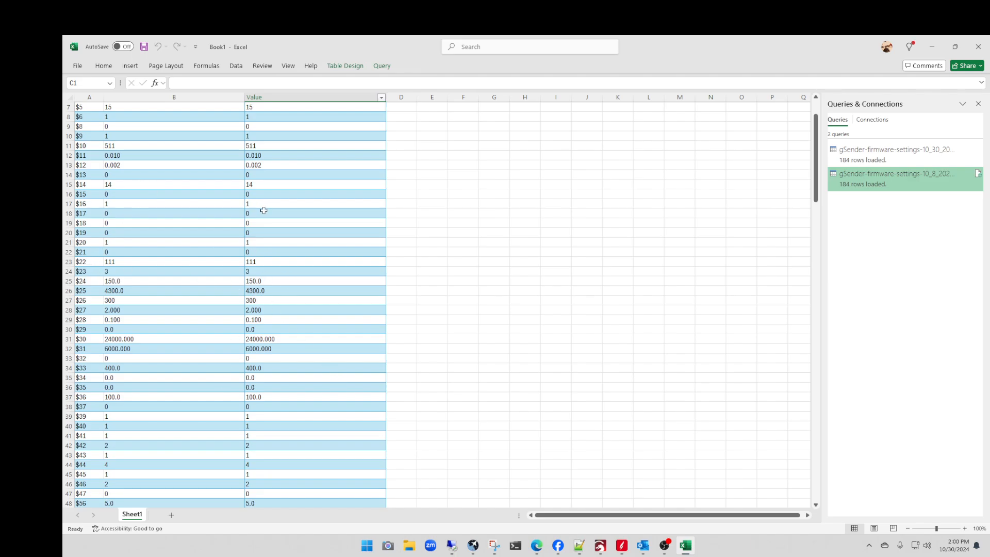
scroll(264, 216, down, 7)
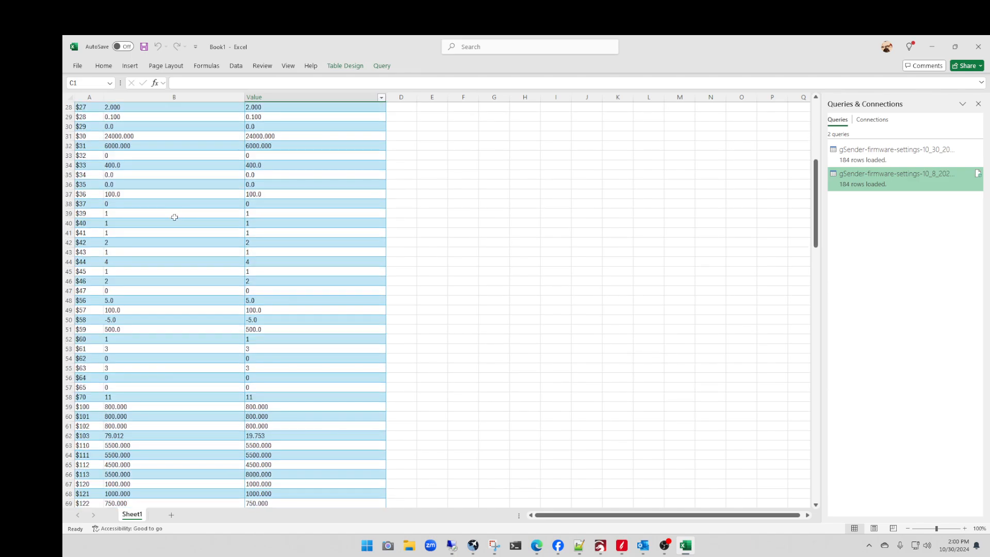
scroll(178, 220, down, 2)
scroll(196, 237, down, 5)
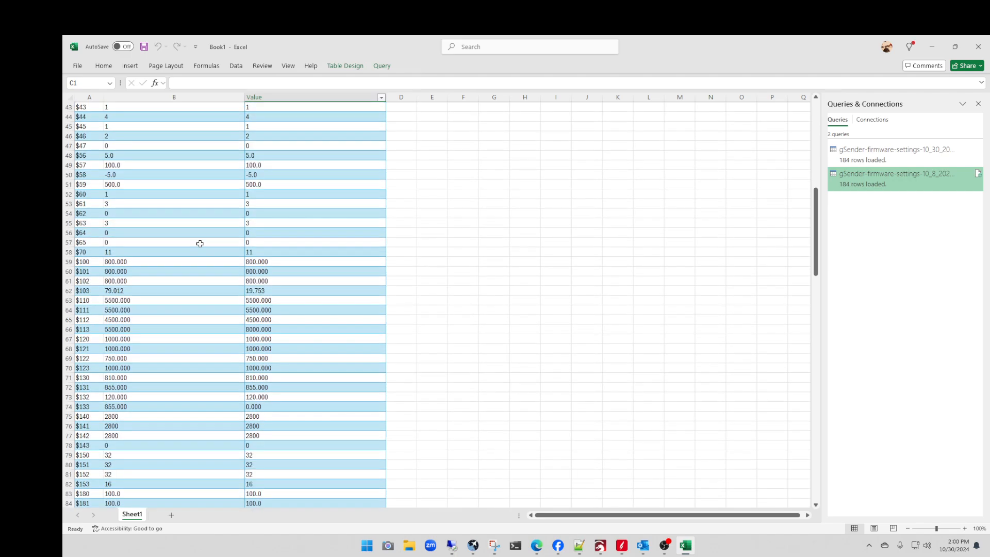
scroll(221, 307, down, 1)
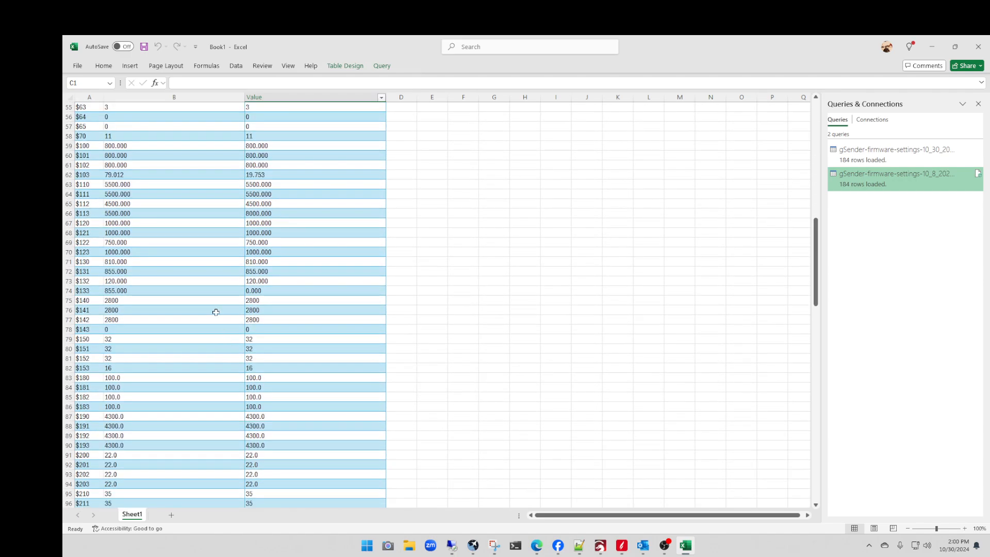
scroll(203, 229, down, 12)
scroll(258, 315, up, 20)
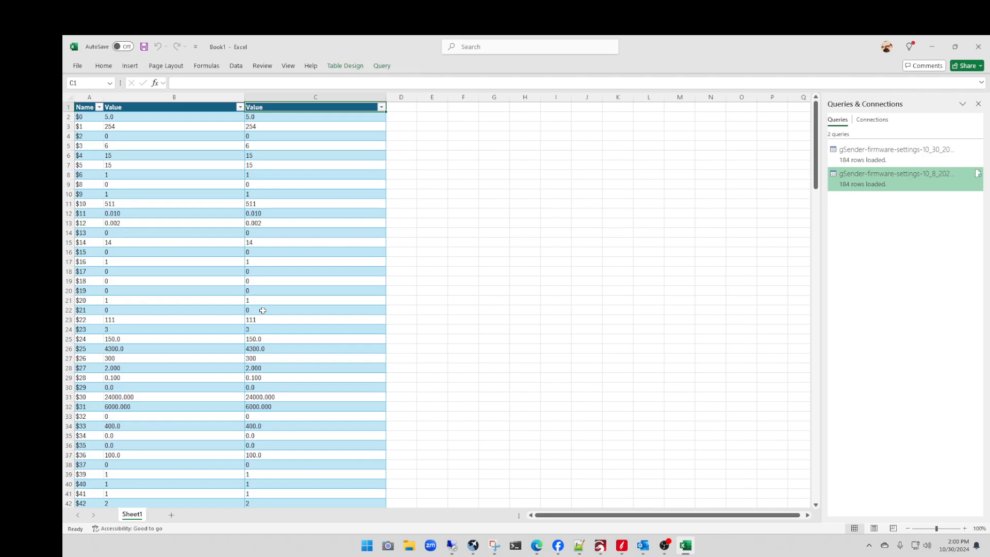
Select B2:C185 and create a formula-based conditional formatting rule with the formula =B2<>$C2
drag(158, 116, 329, 480)
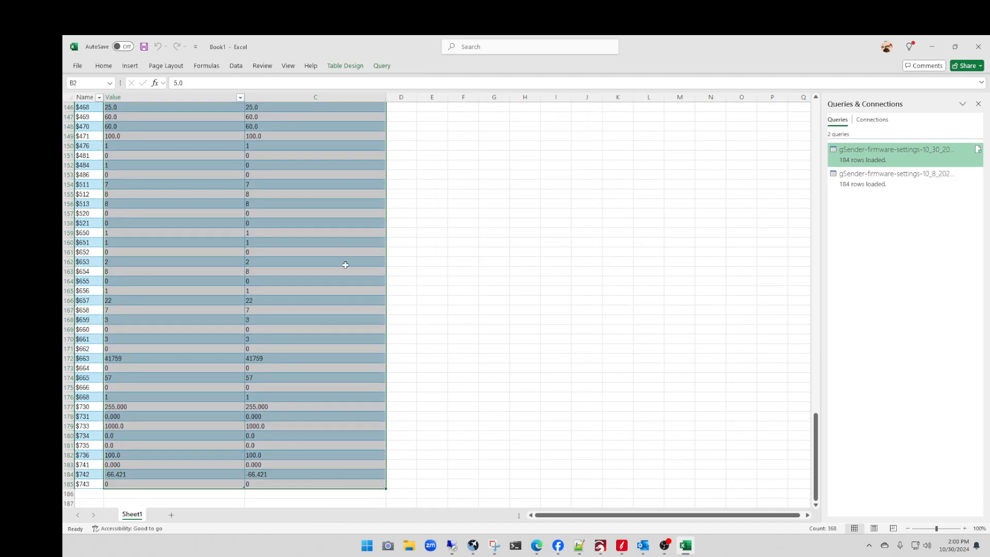
click(103, 67)
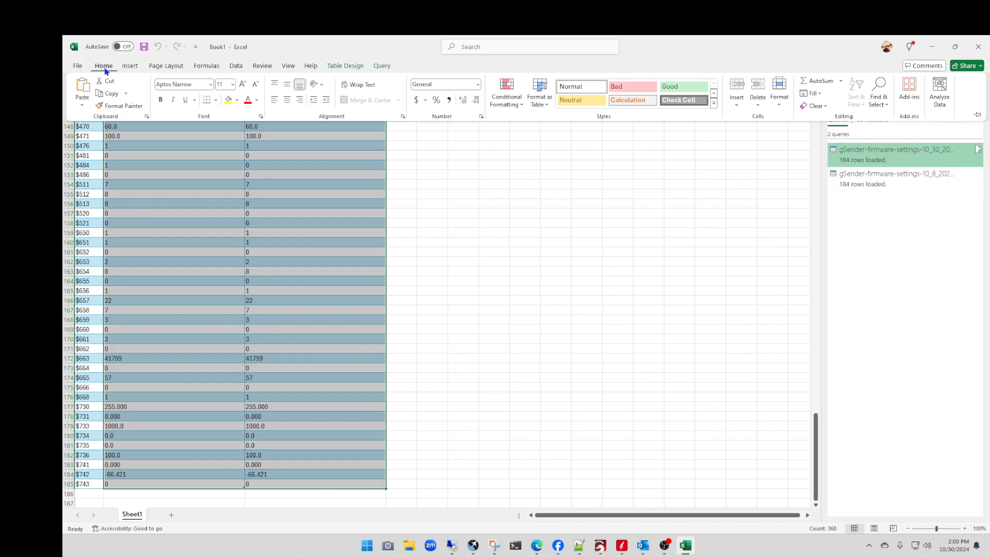
click(505, 100)
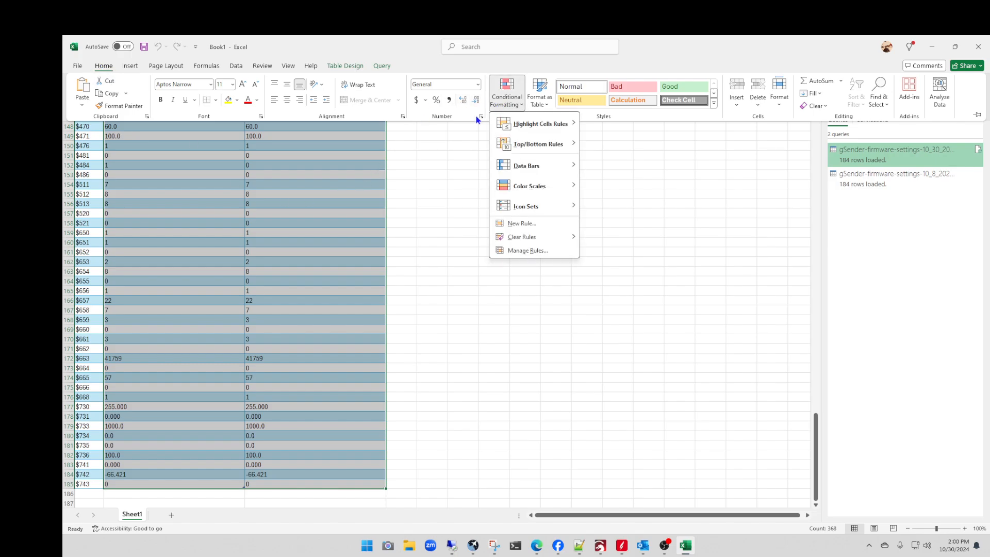
click(522, 225)
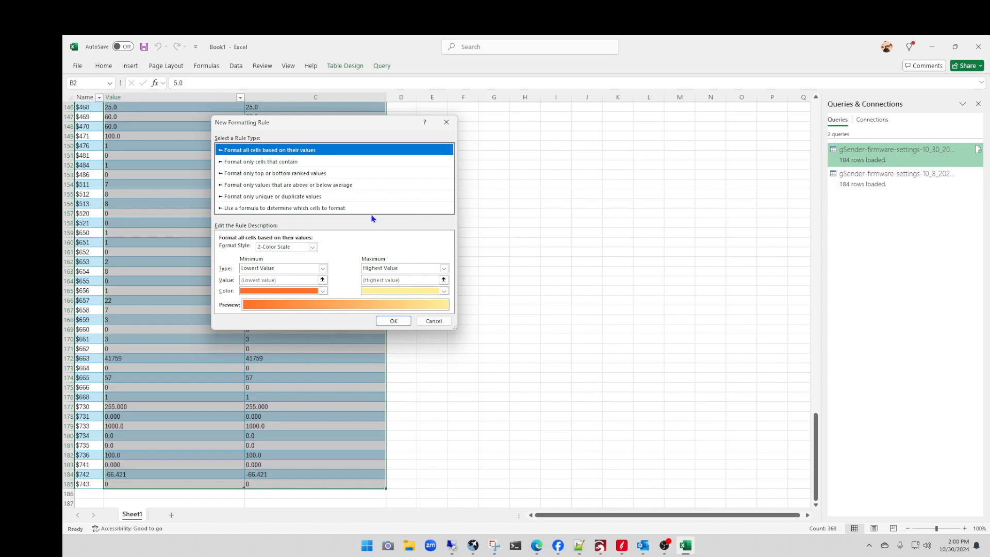
click(254, 209)
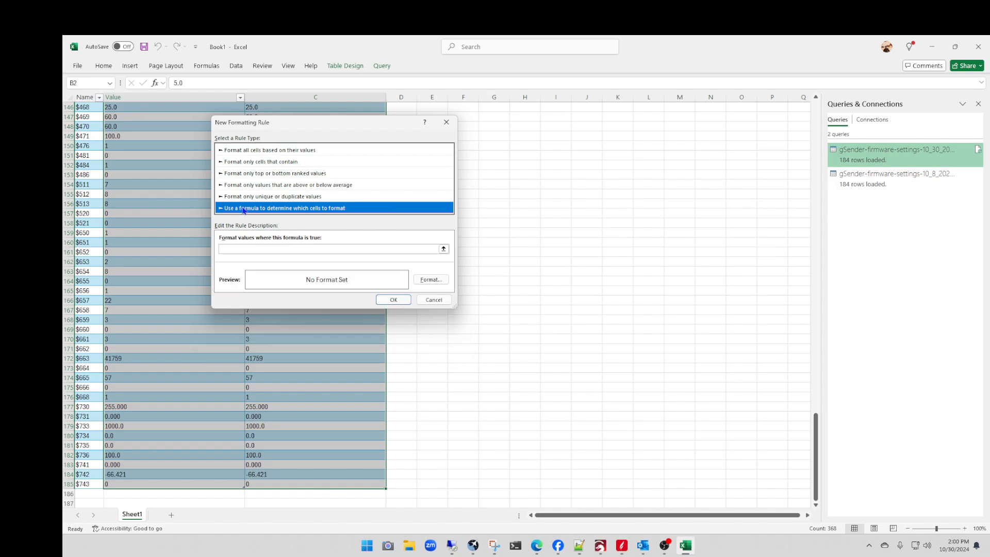
click(252, 249)
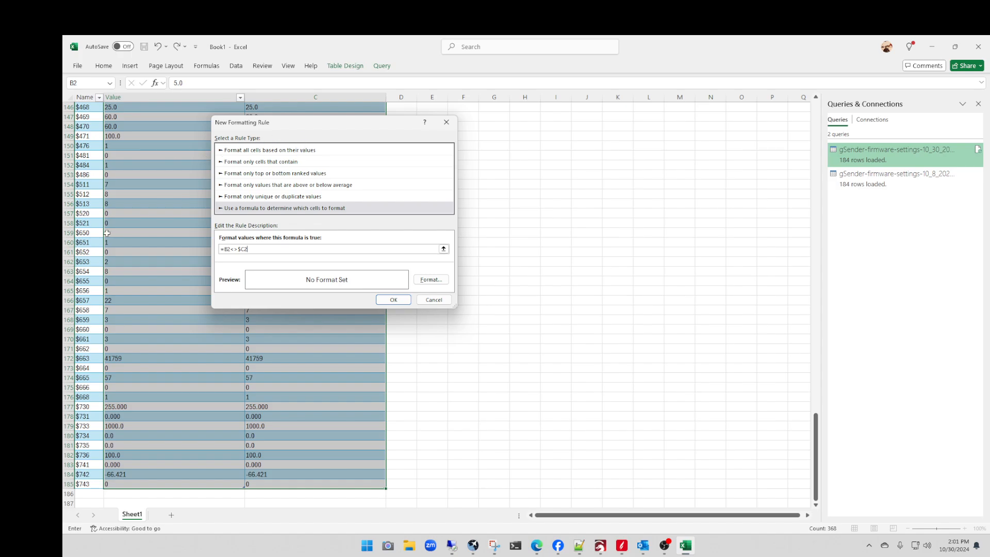
Give the formatting rule an orange fill and apply it to the selected values
click(431, 280)
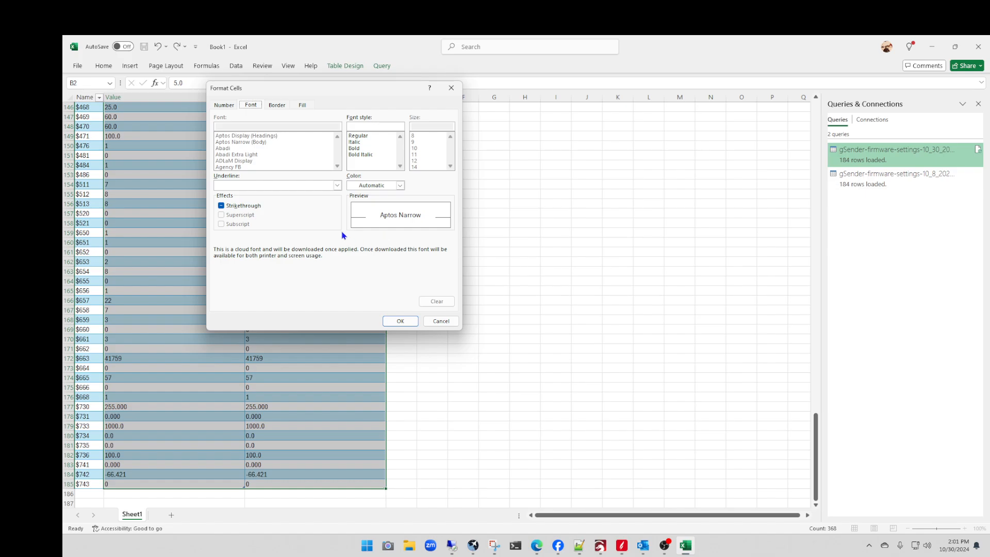
click(304, 107)
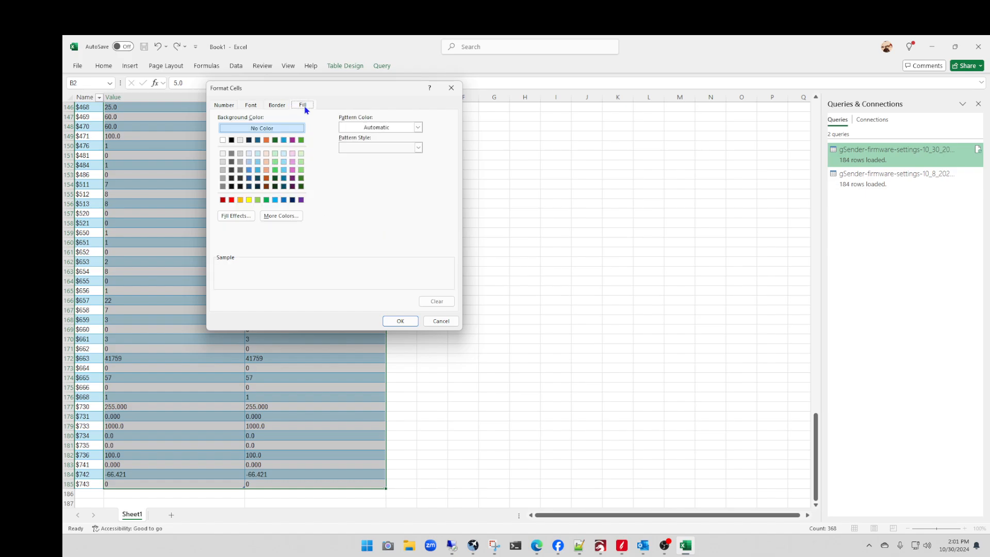
click(240, 200)
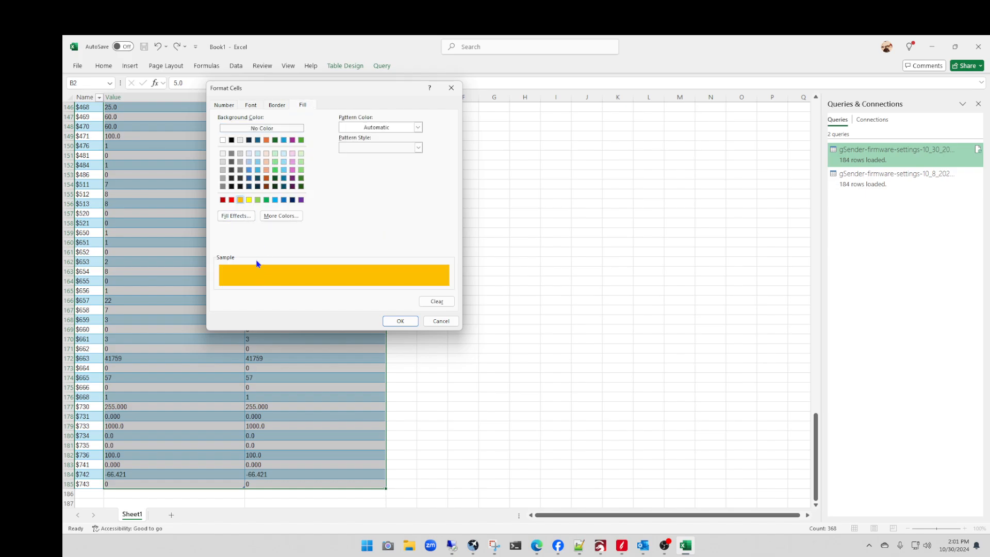
click(398, 321)
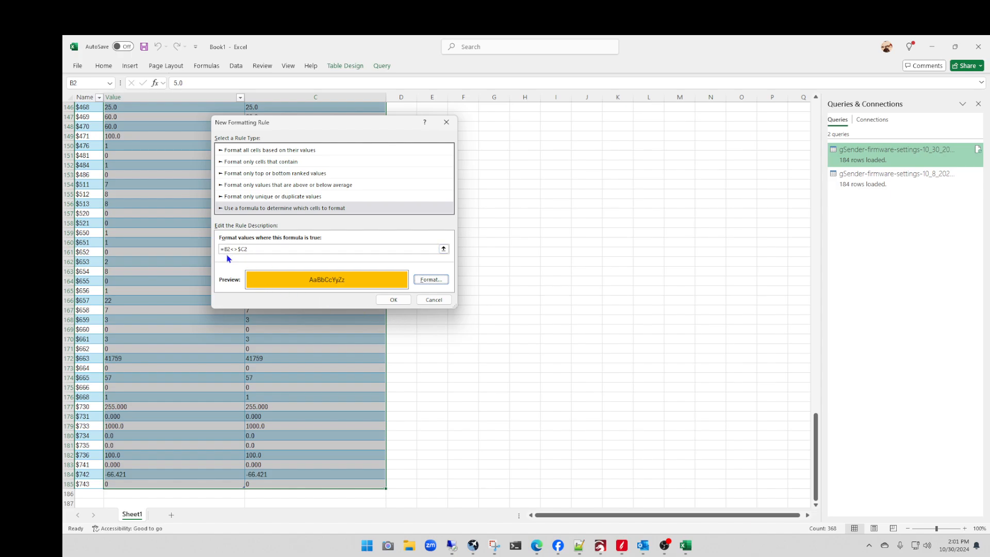
click(392, 299)
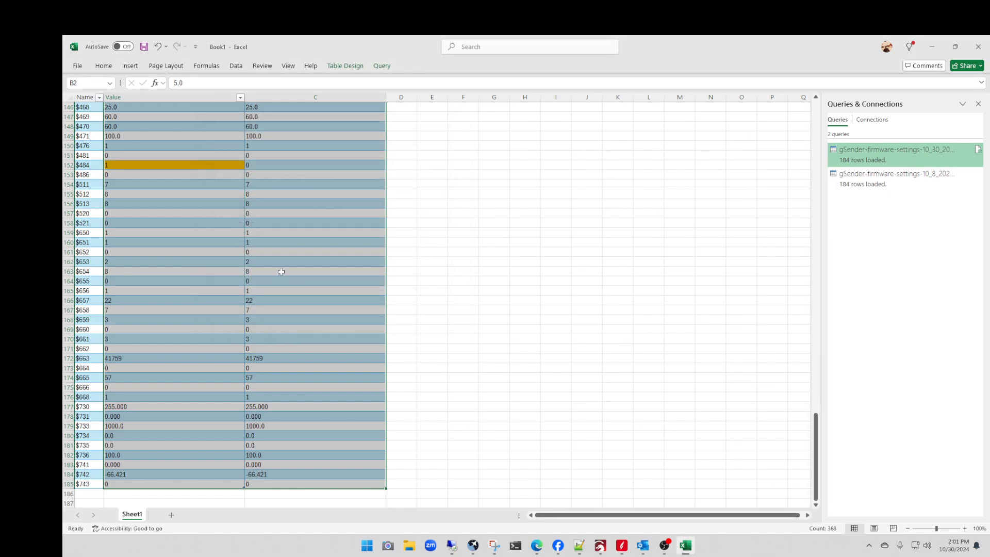
Compare the highlighted $484 values, switch to gSender and look up setting 484 in the Firmware Tool
click(283, 271)
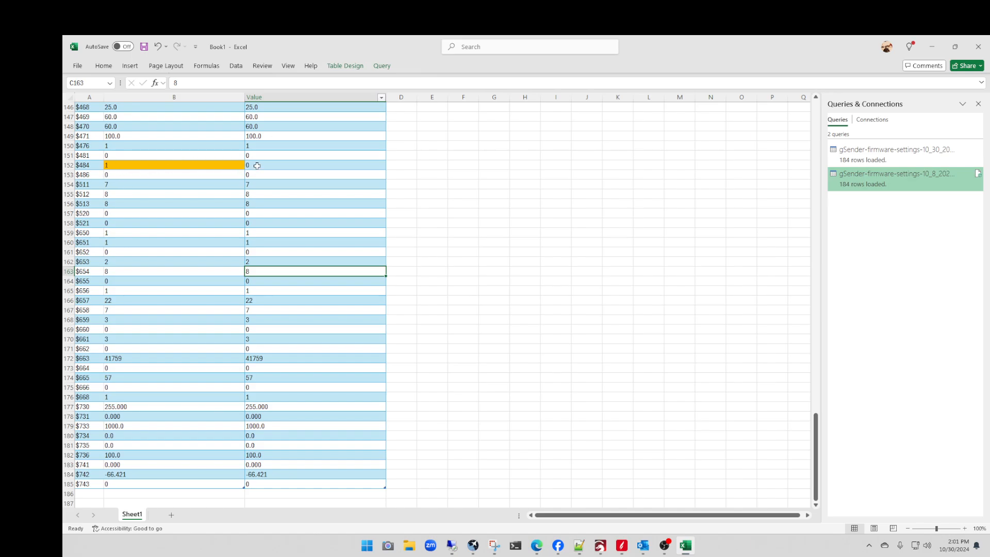
click(257, 166)
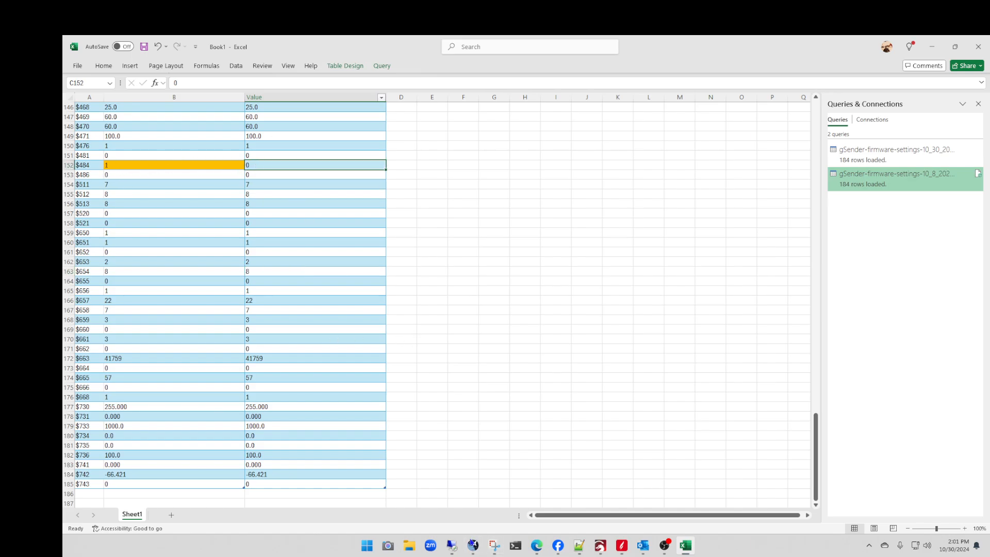
click(473, 545)
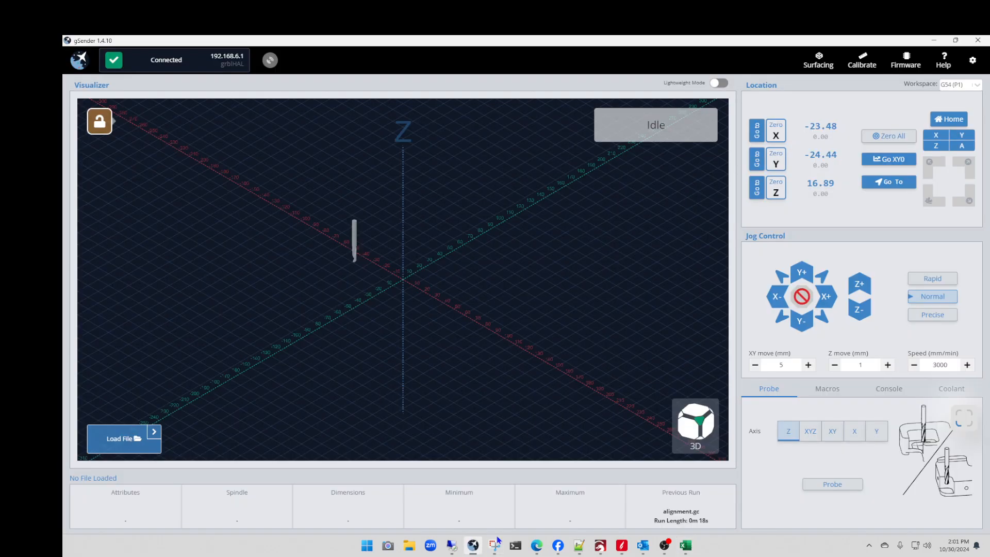
click(906, 65)
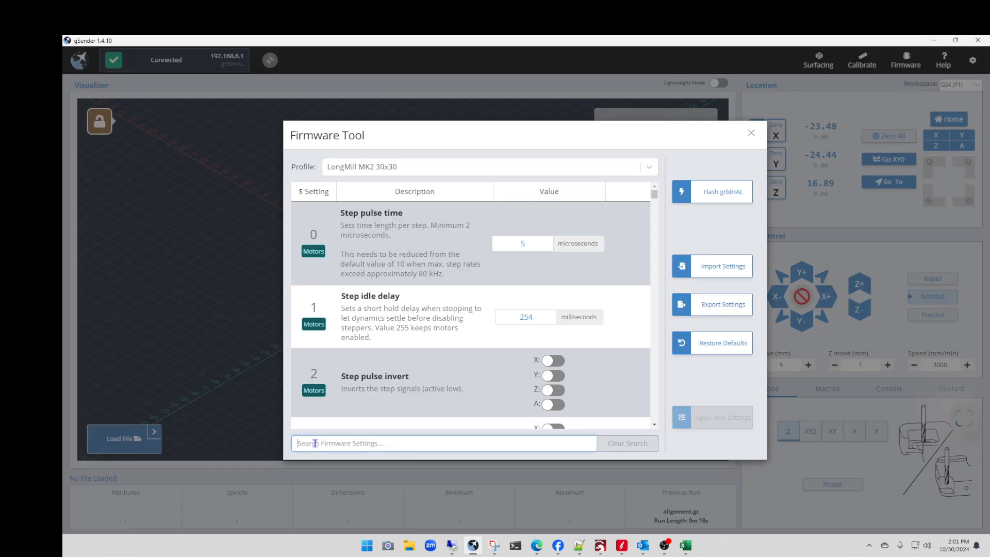
text(484)
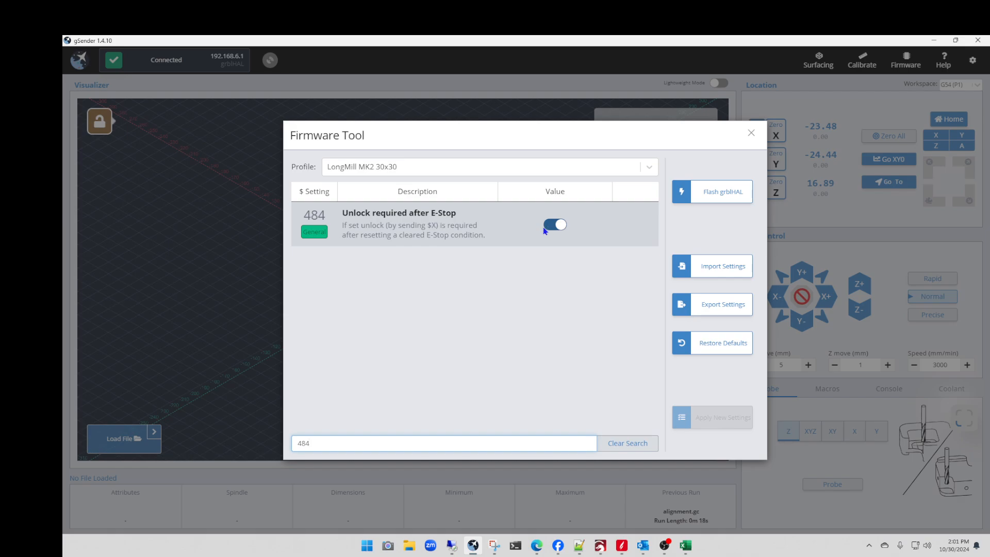
click(752, 133)
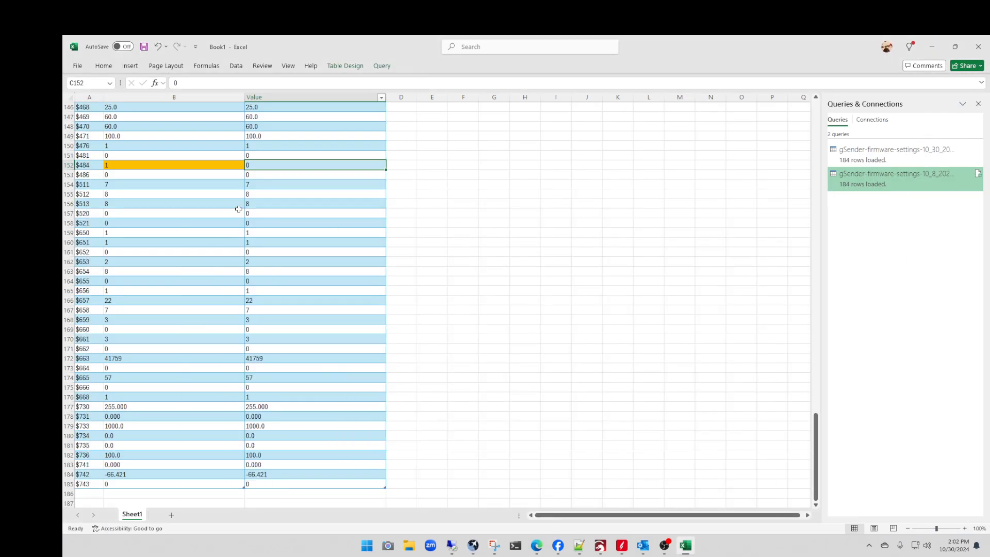
Find the other highlighted settings in the worksheet, switch to gSender and look up setting 103 in the Firmware Tool
scroll(236, 205, up, 20)
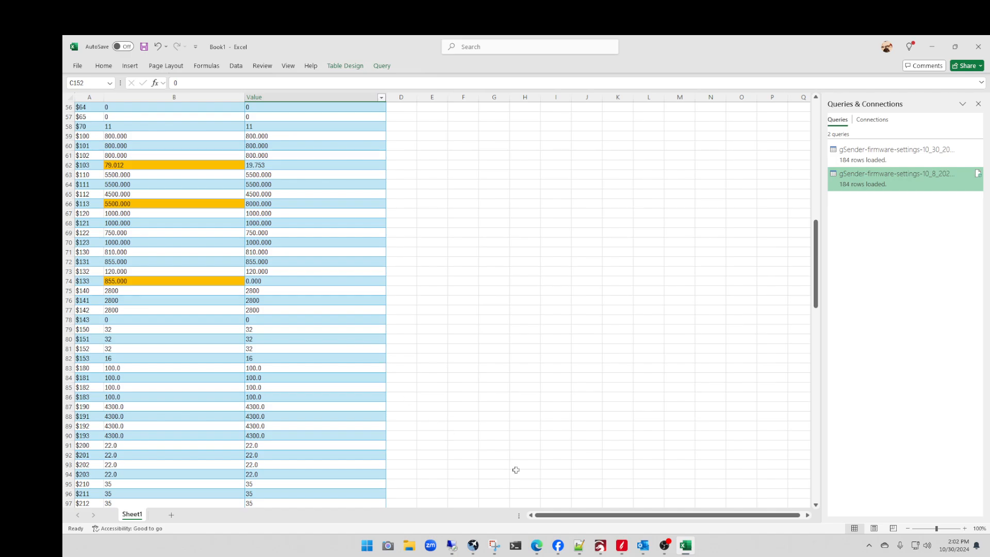
click(474, 546)
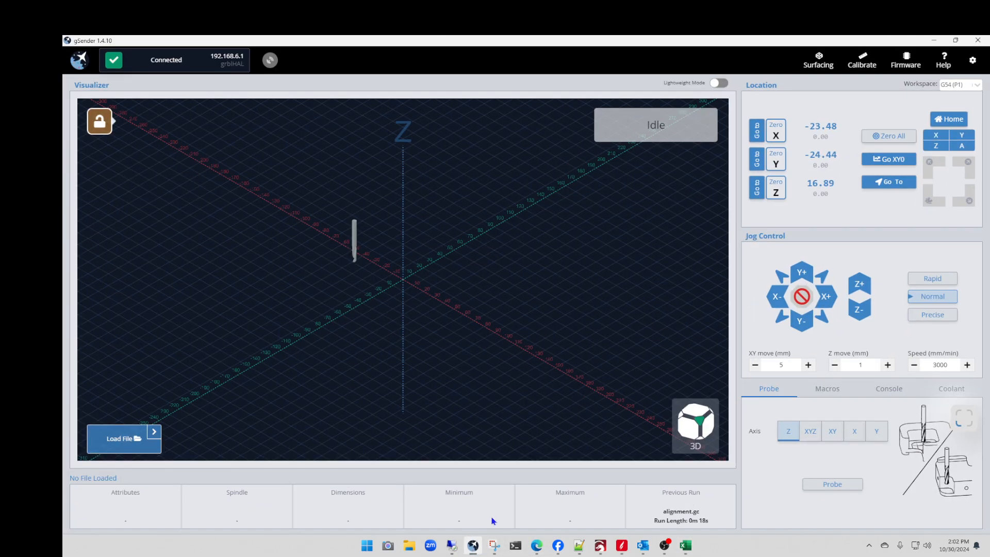
click(897, 68)
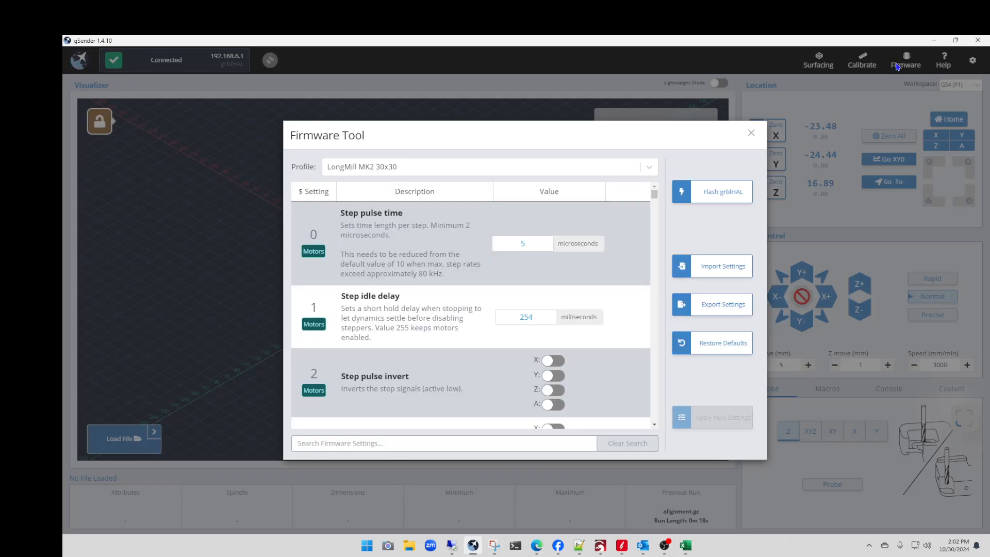
click(442, 443)
text(103)
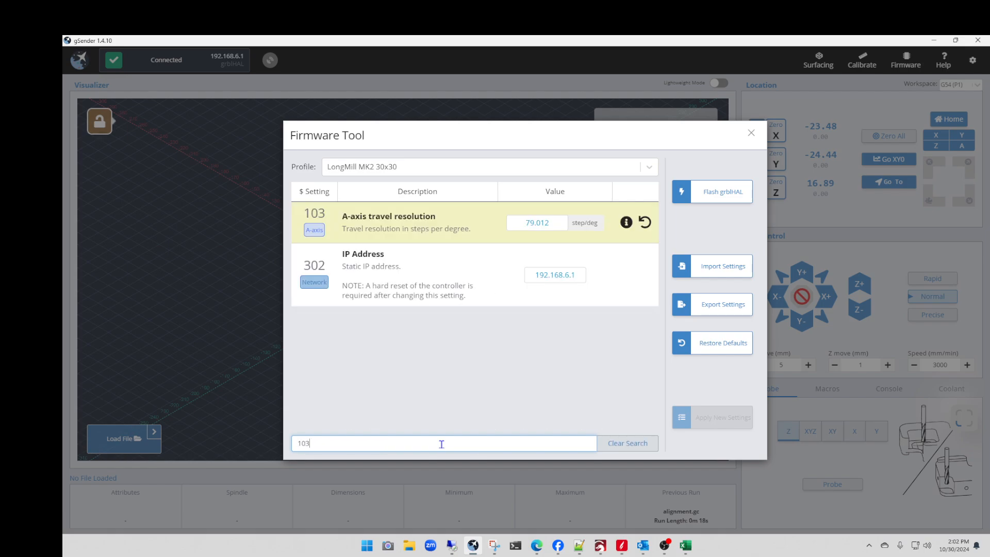
Look up firmware settings 113 and 133 in the Firmware Tool, close it and return to the Excel worksheet
key(BackSpace)
key(BackSpace)
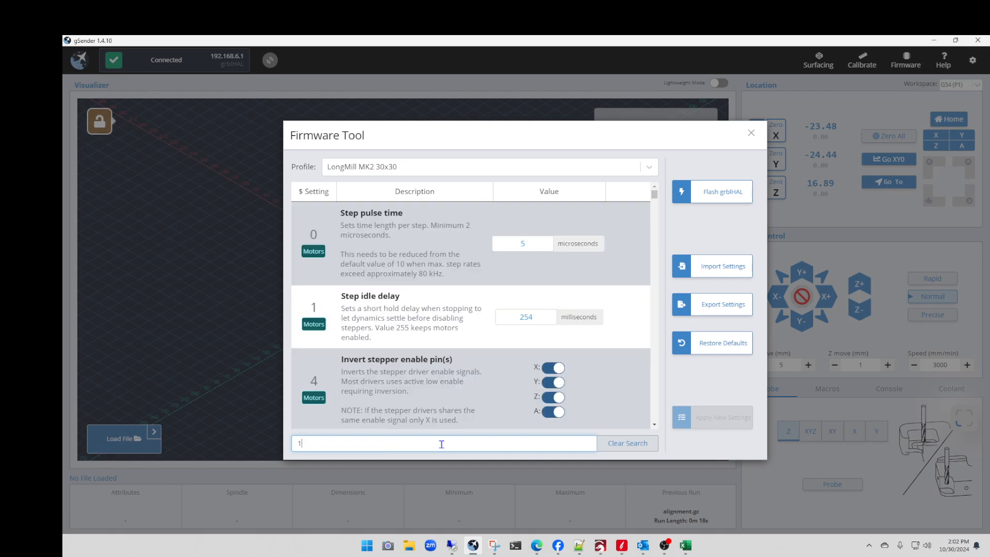
text(13)
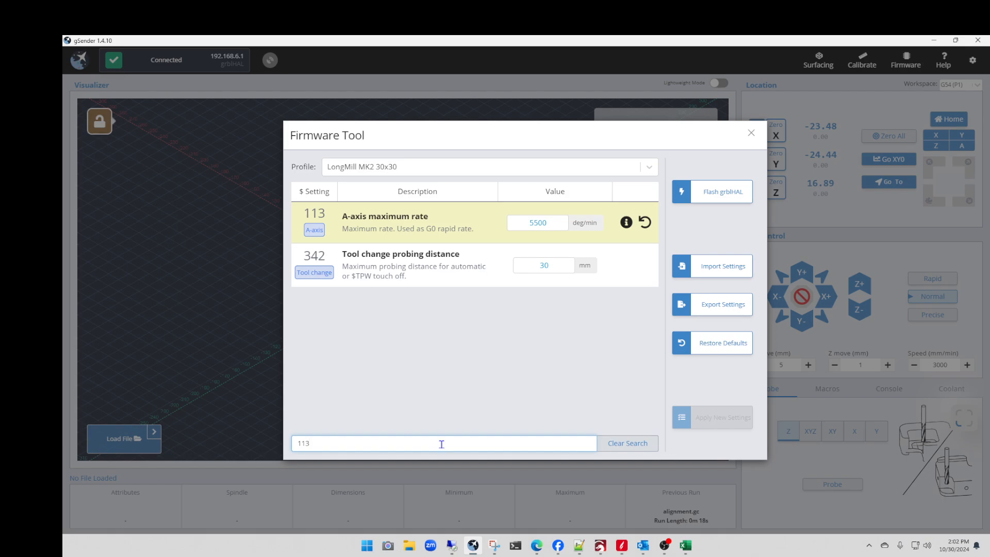
key(BackSpace)
key(BackSpace)
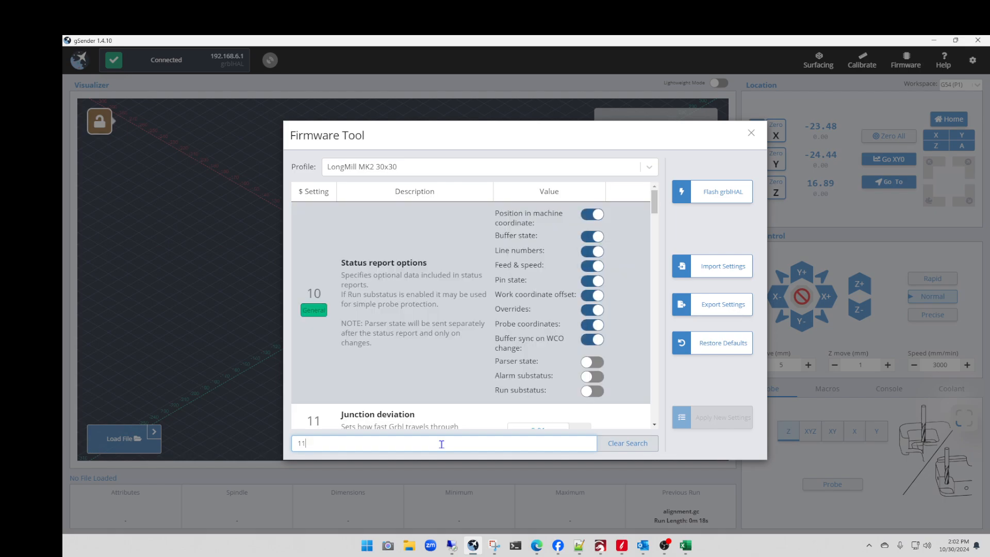
text(33)
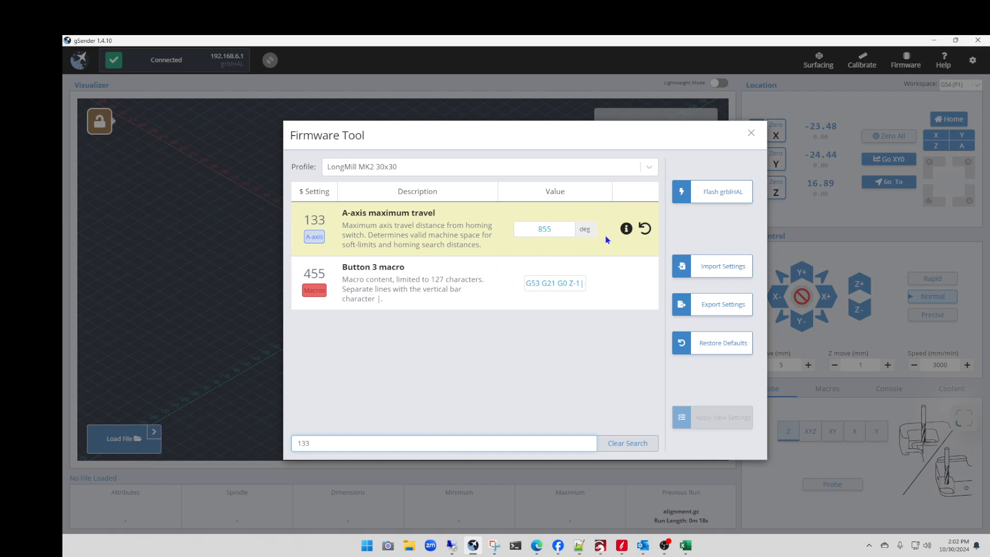
click(752, 133)
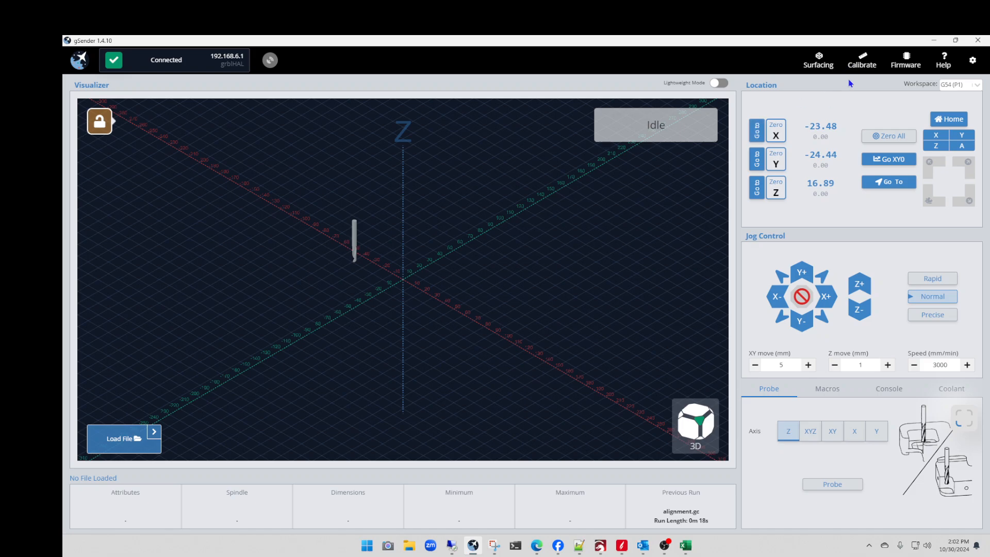
click(933, 40)
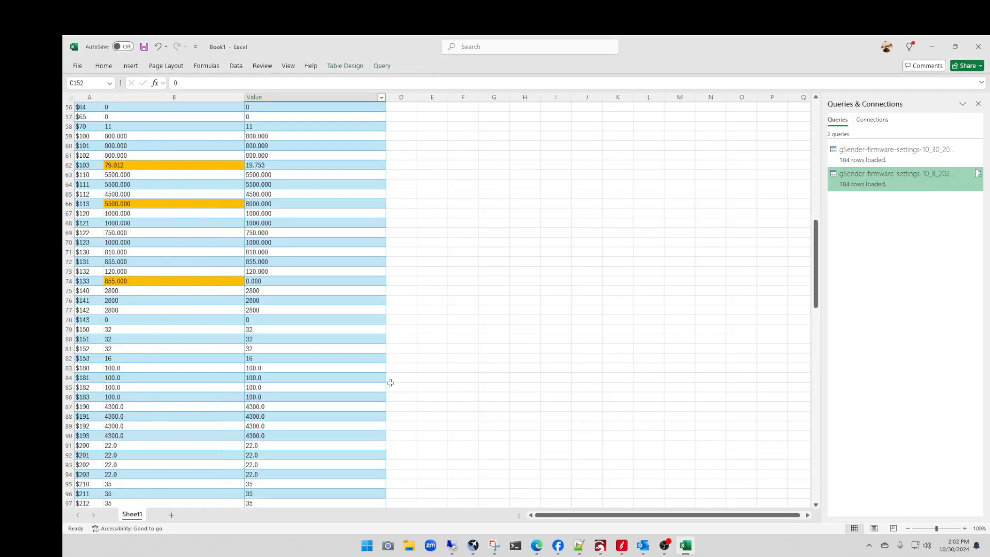
Examine the two Value columns from the start of the sheet for rows highlighted as different
scroll(390, 382, up, 18)
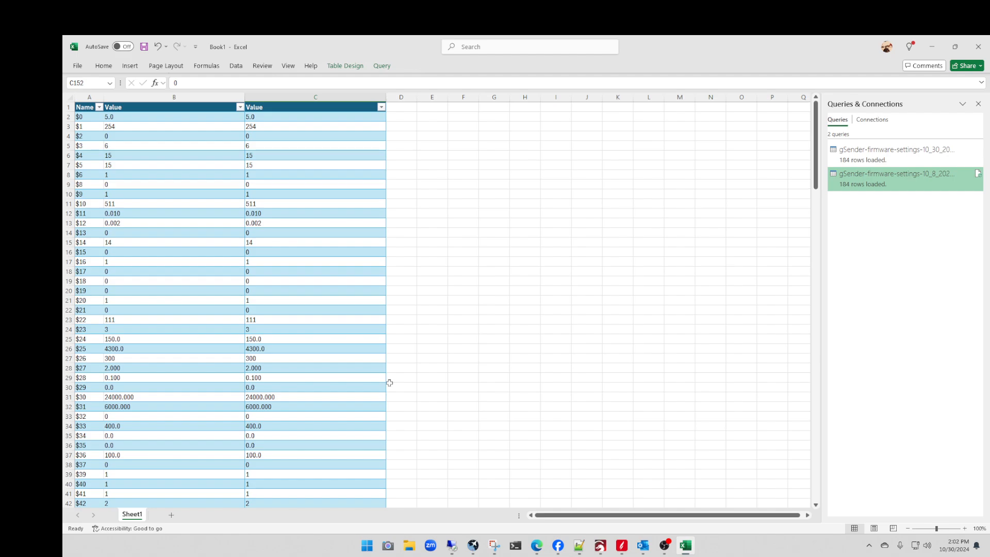
scroll(324, 385, down, 1)
scroll(327, 382, up, 1)
scroll(383, 268, down, 10)
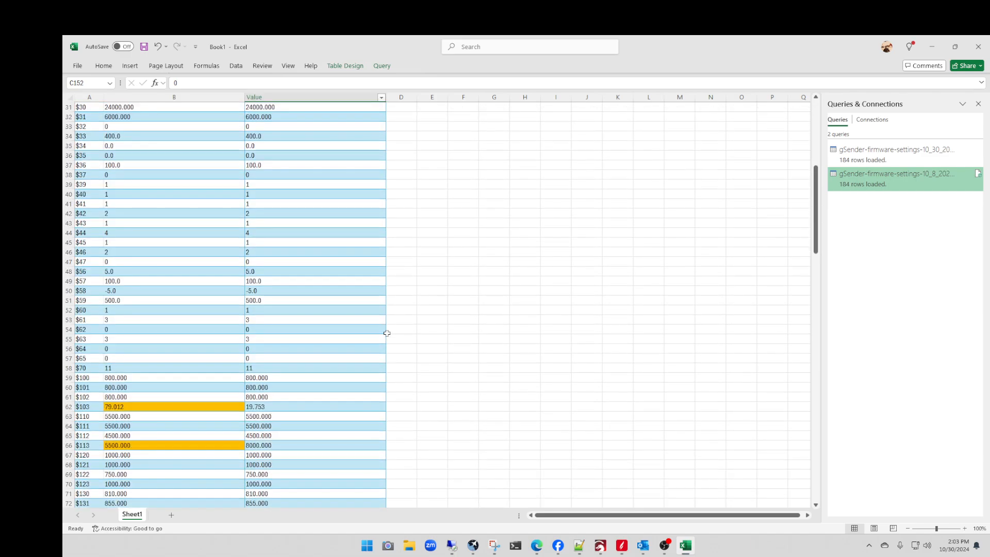
scroll(387, 333, down, 8)
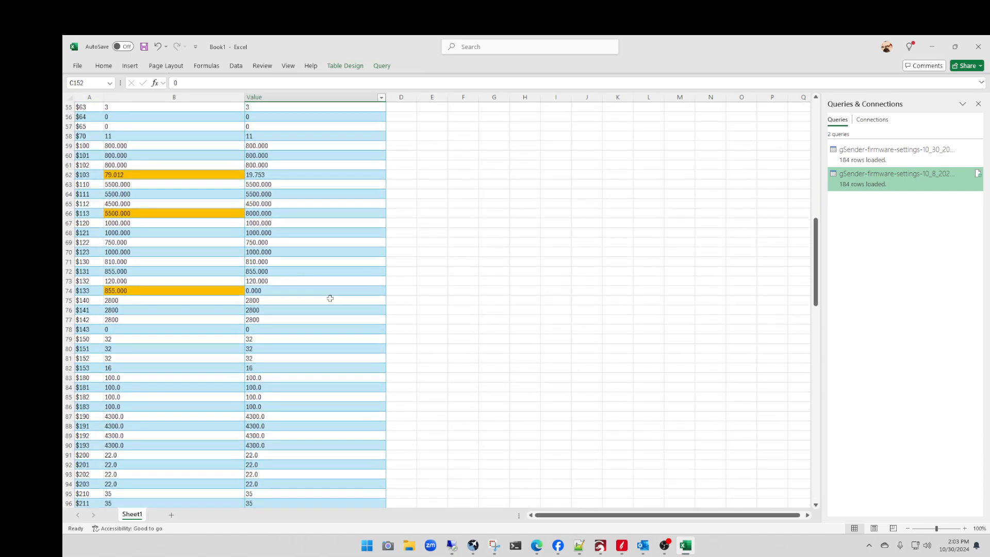
scroll(330, 298, down, 6)
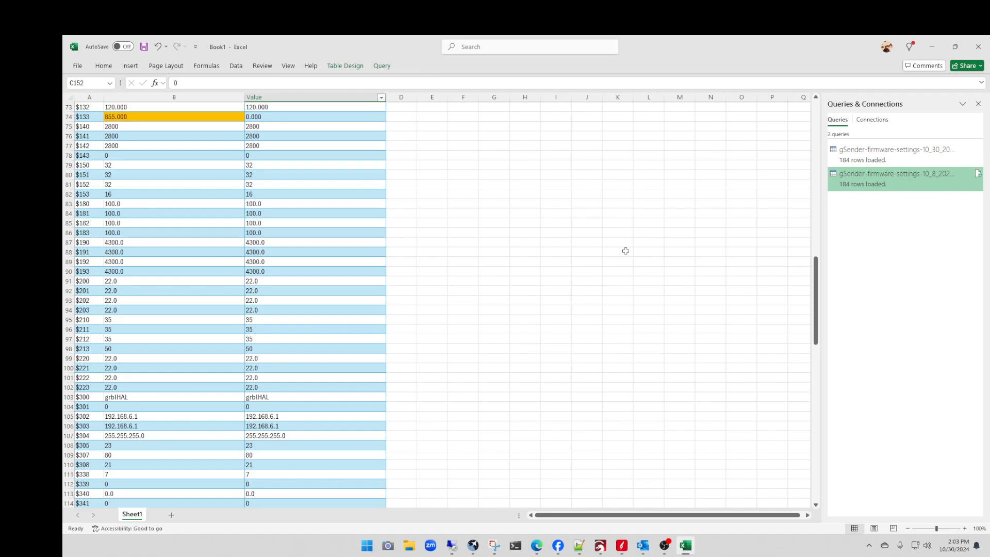
scroll(625, 250, down, 8)
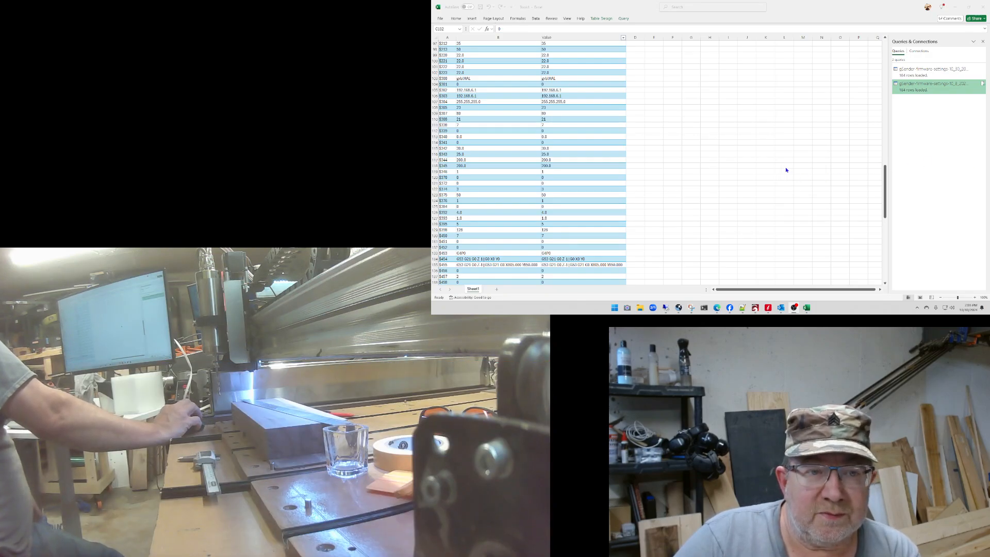
scroll(755, 190, up, 9)
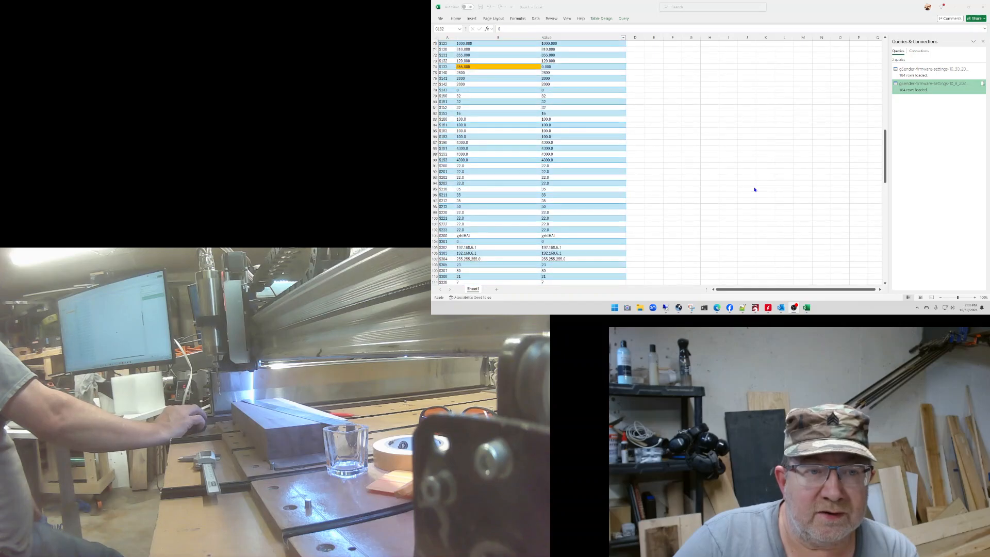
scroll(765, 190, up, 4)
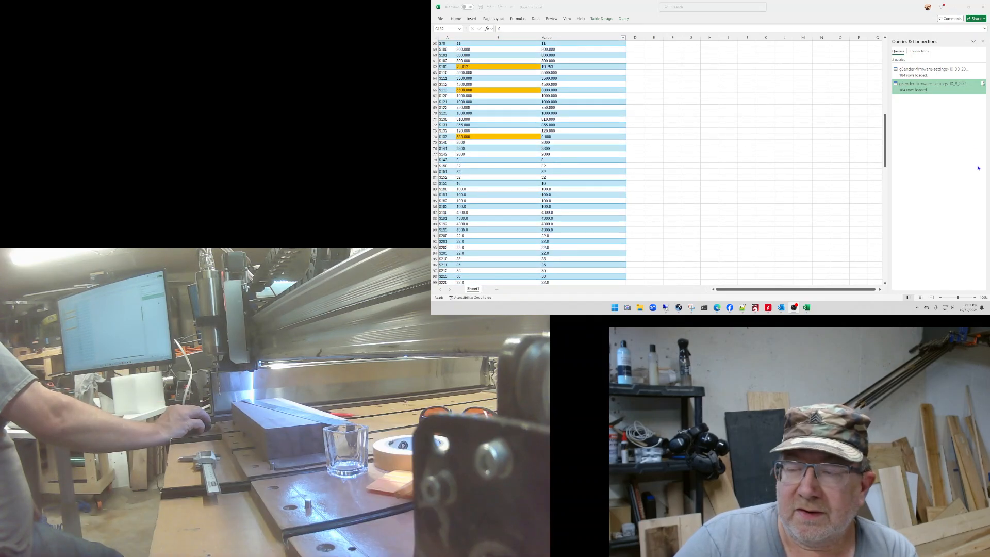